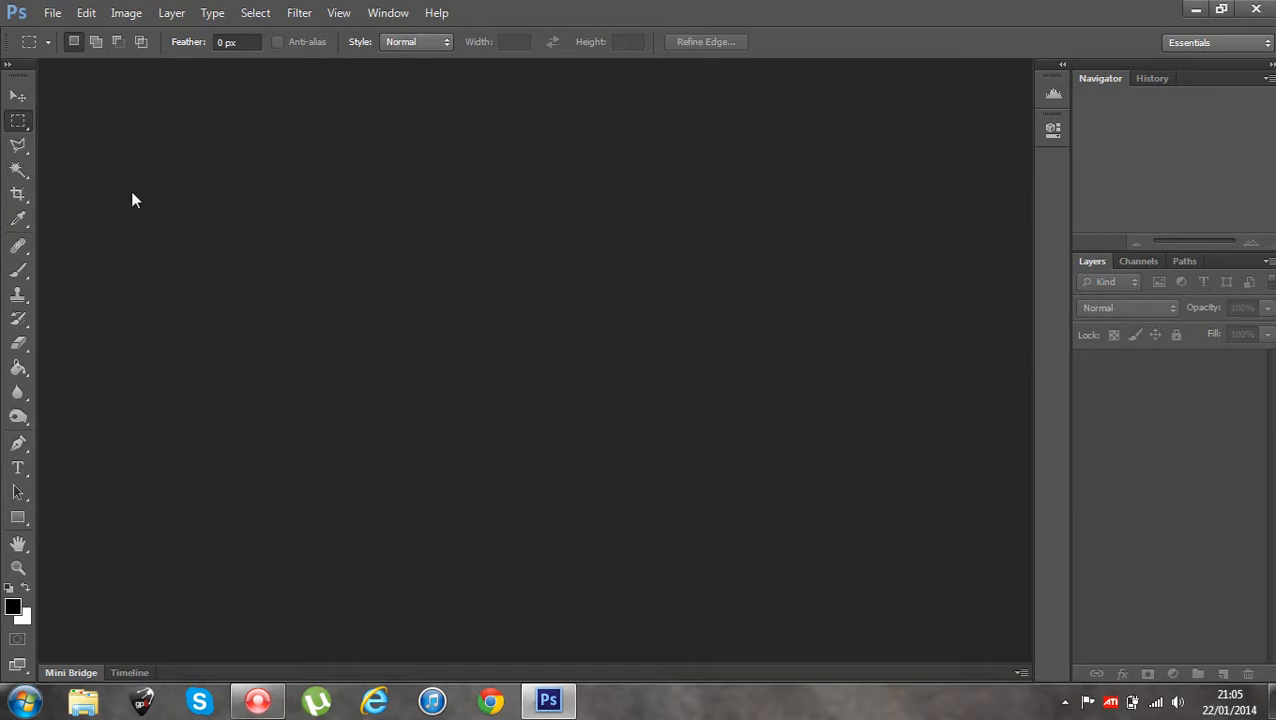
Open the photo DSCF0144.jpg from the Desktop folder
click(50, 16)
click(85, 52)
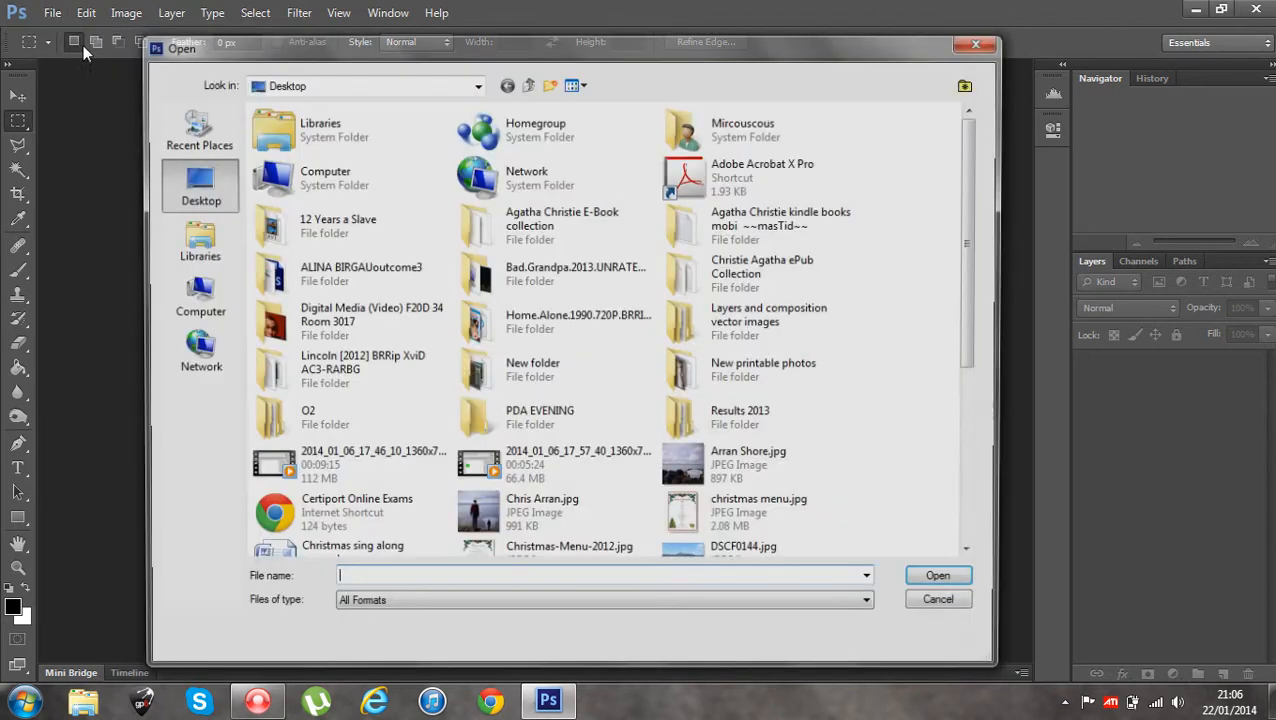
click(965, 428)
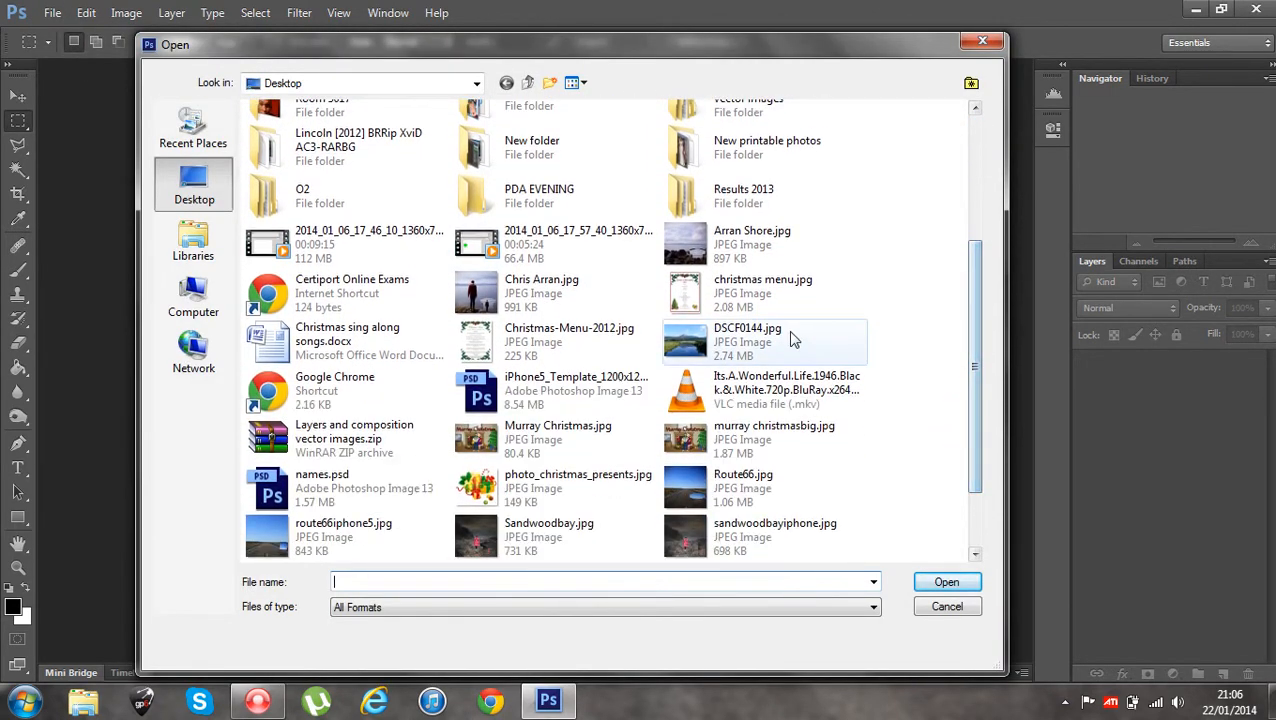
click(718, 343)
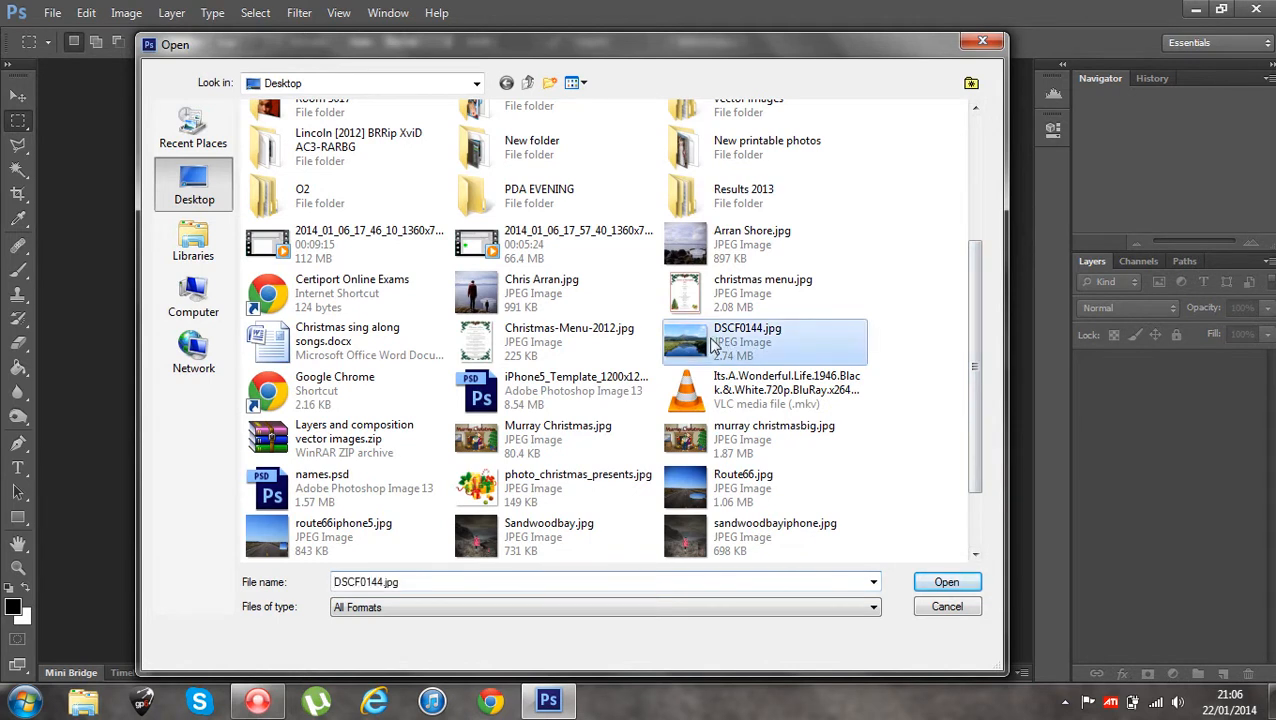
click(948, 582)
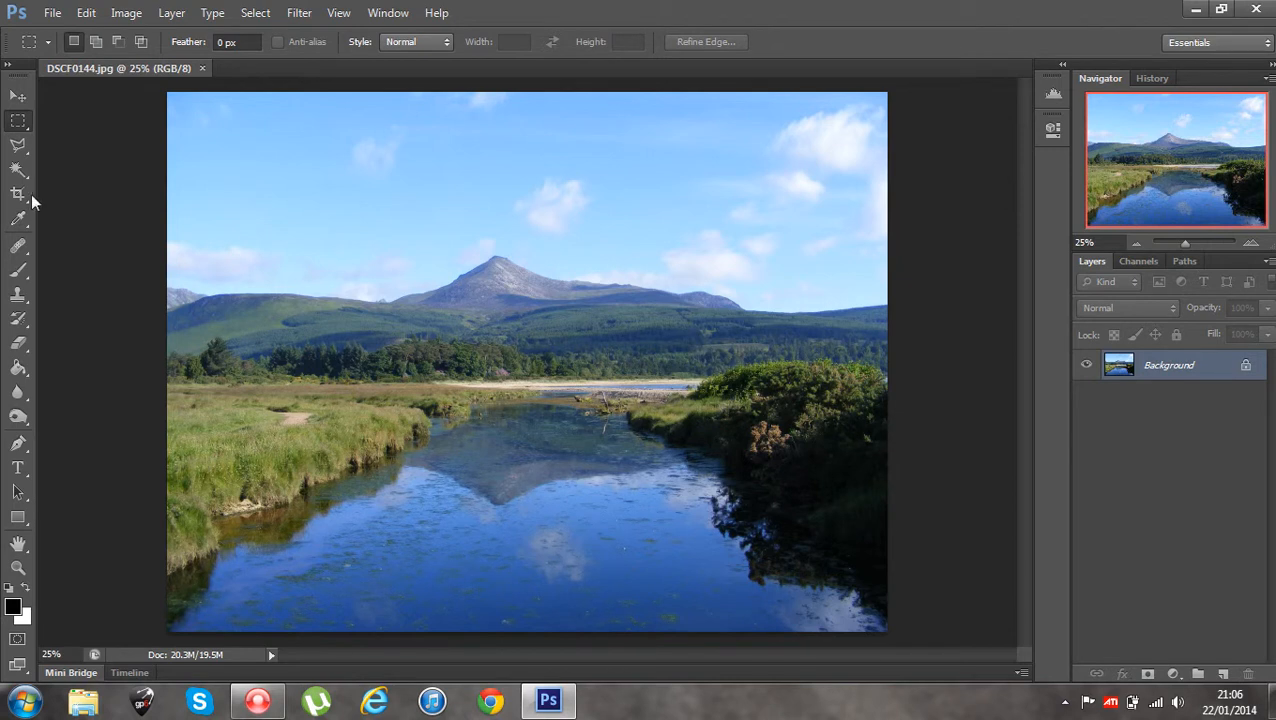
Crop the photo to a wide panorama by trimming sky from its upper edge and water from its lower edge
click(18, 194)
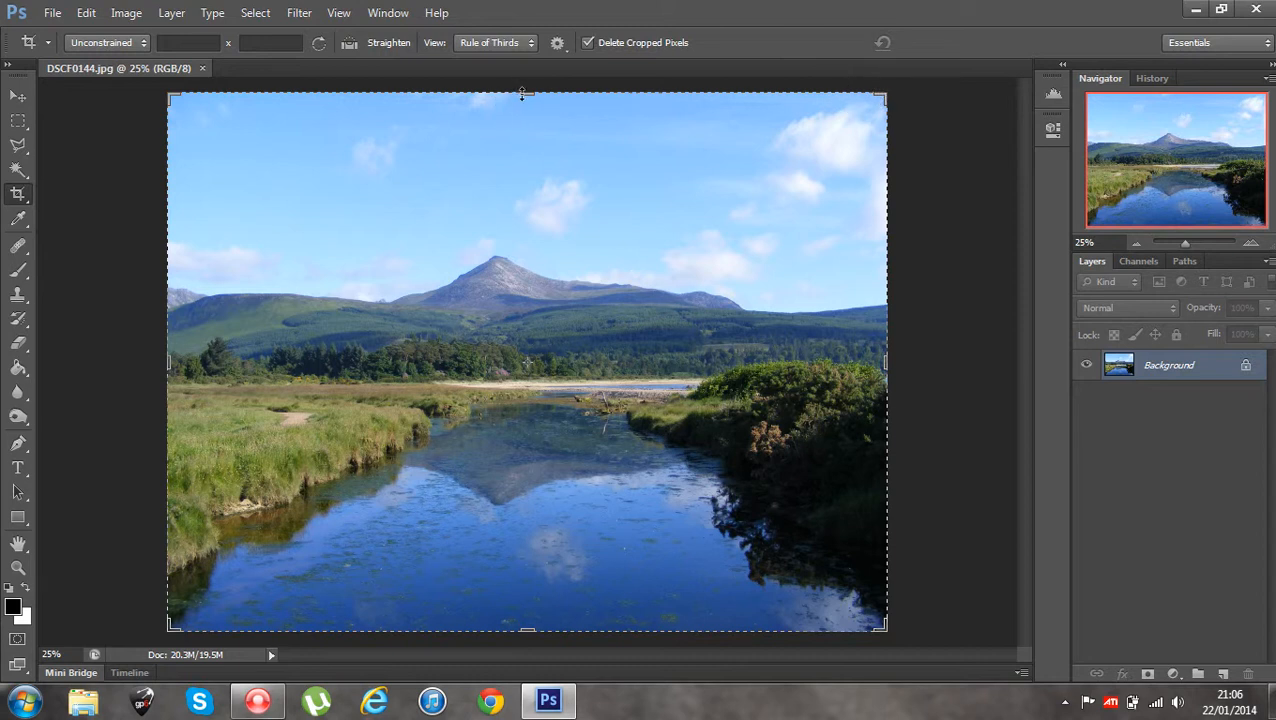
drag(522, 93, 527, 159)
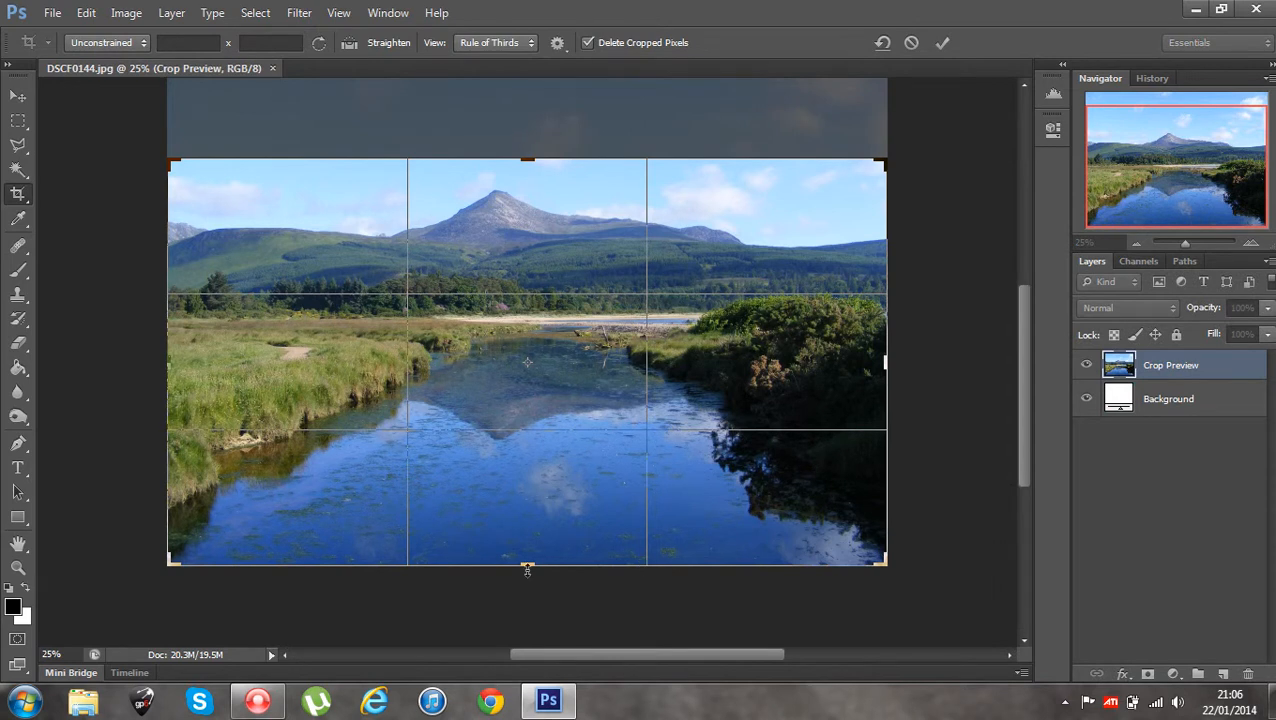
drag(527, 569, 523, 514)
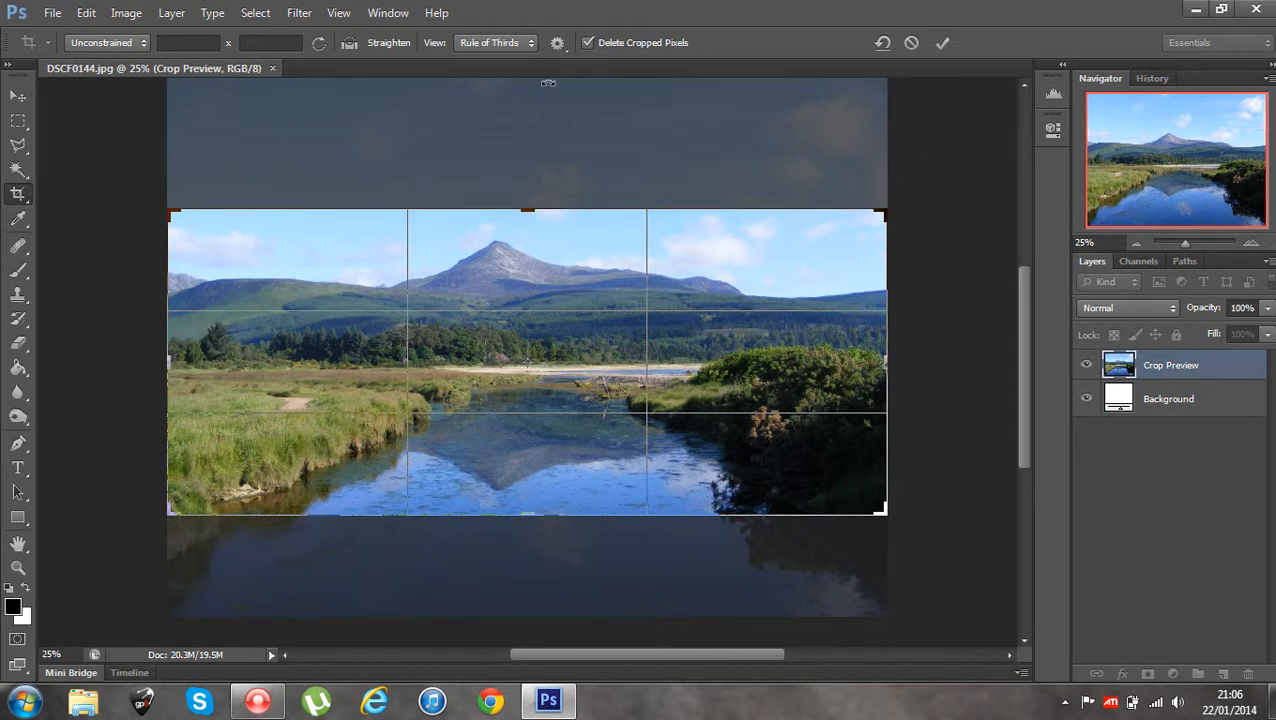
click(940, 43)
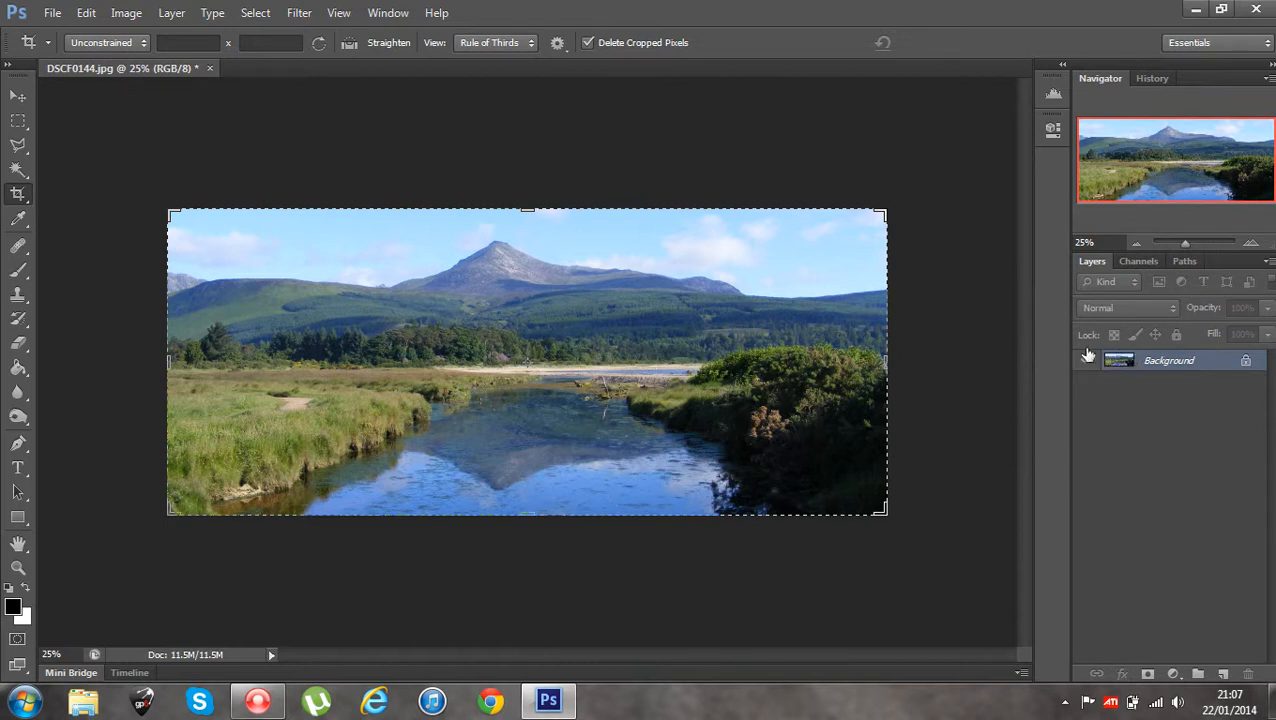
Leave the Crop tool and undo the panoramic crop
click(18, 121)
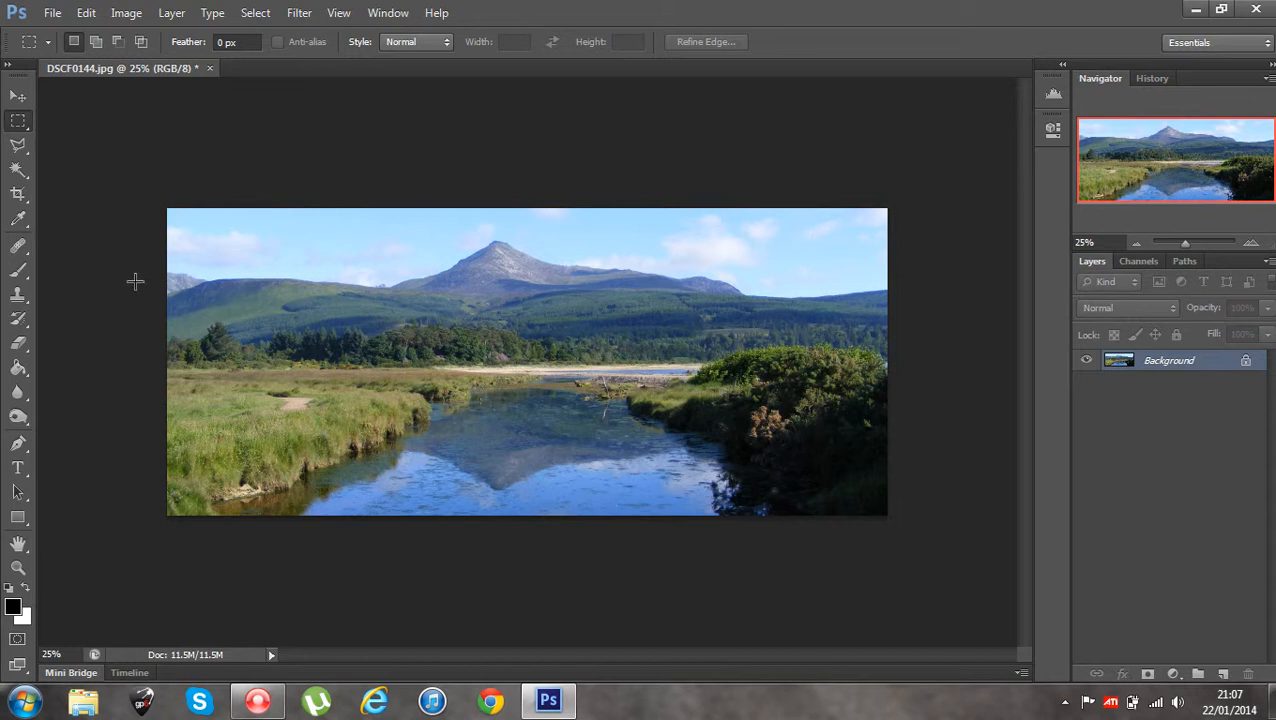
click(87, 13)
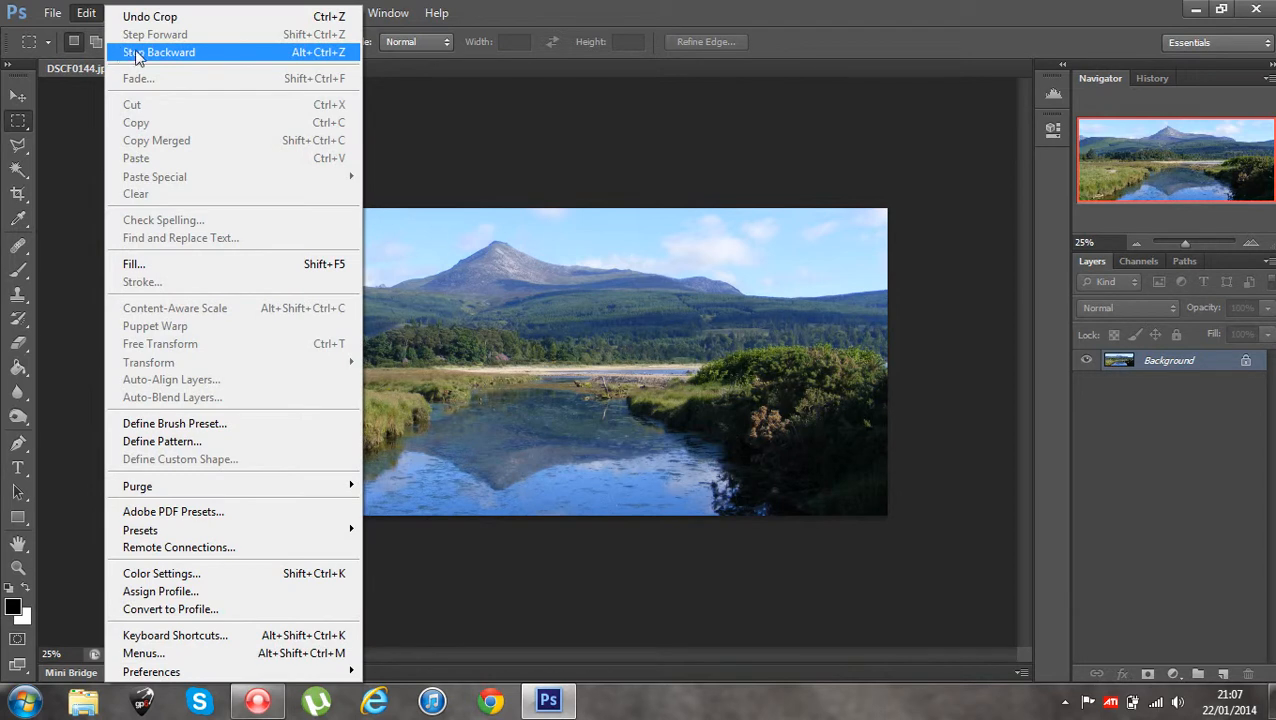
click(121, 51)
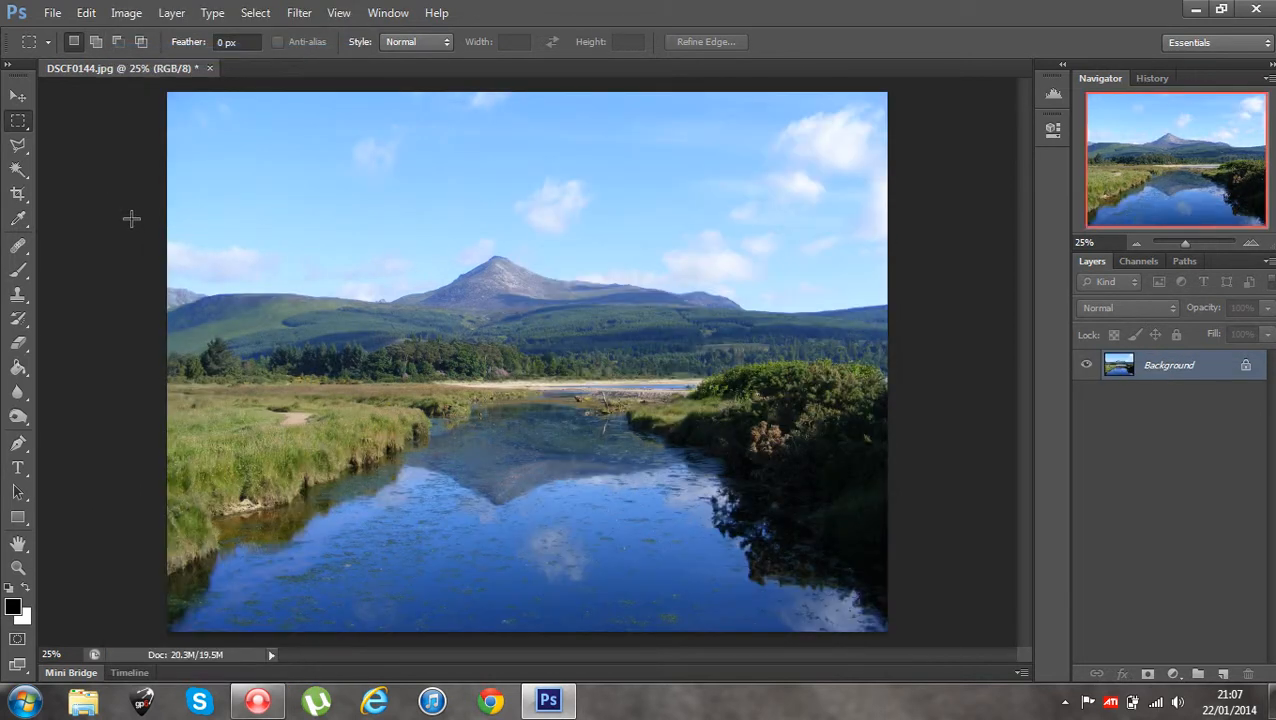
Crop the photo to a square with a 400 x 400 ratio, shifting the image slightly within the crop frame
click(18, 194)
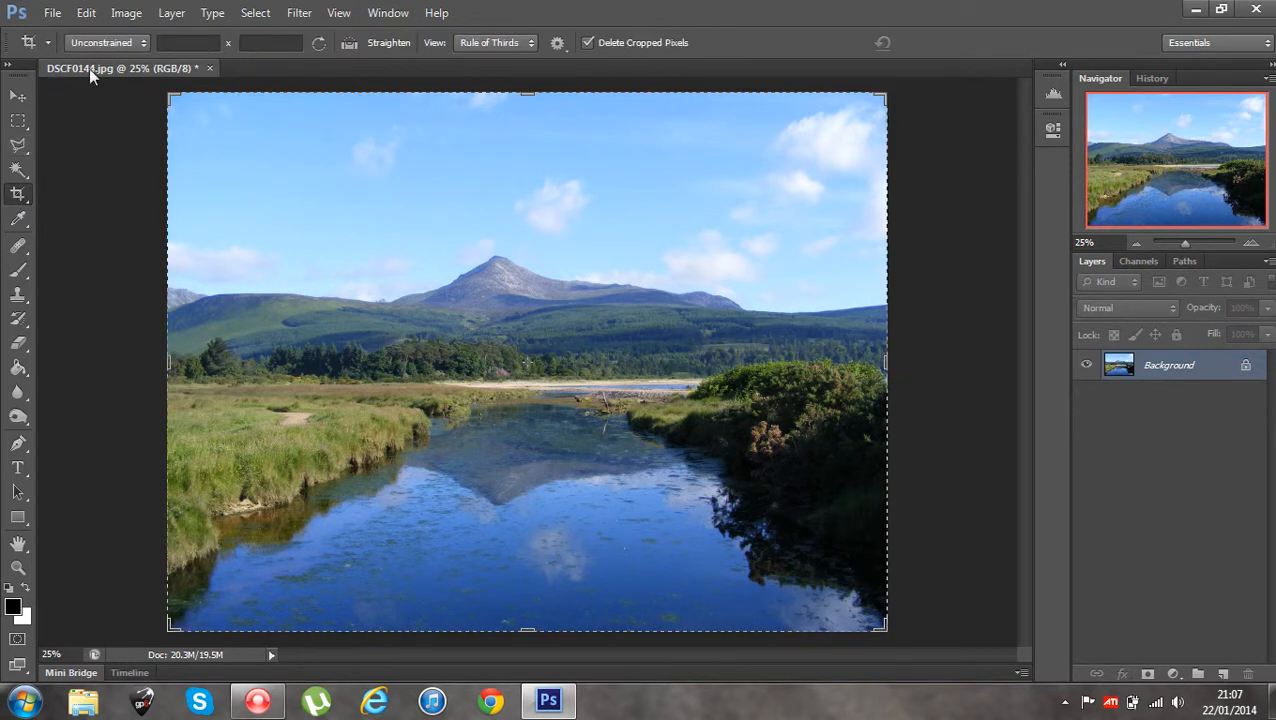
click(142, 45)
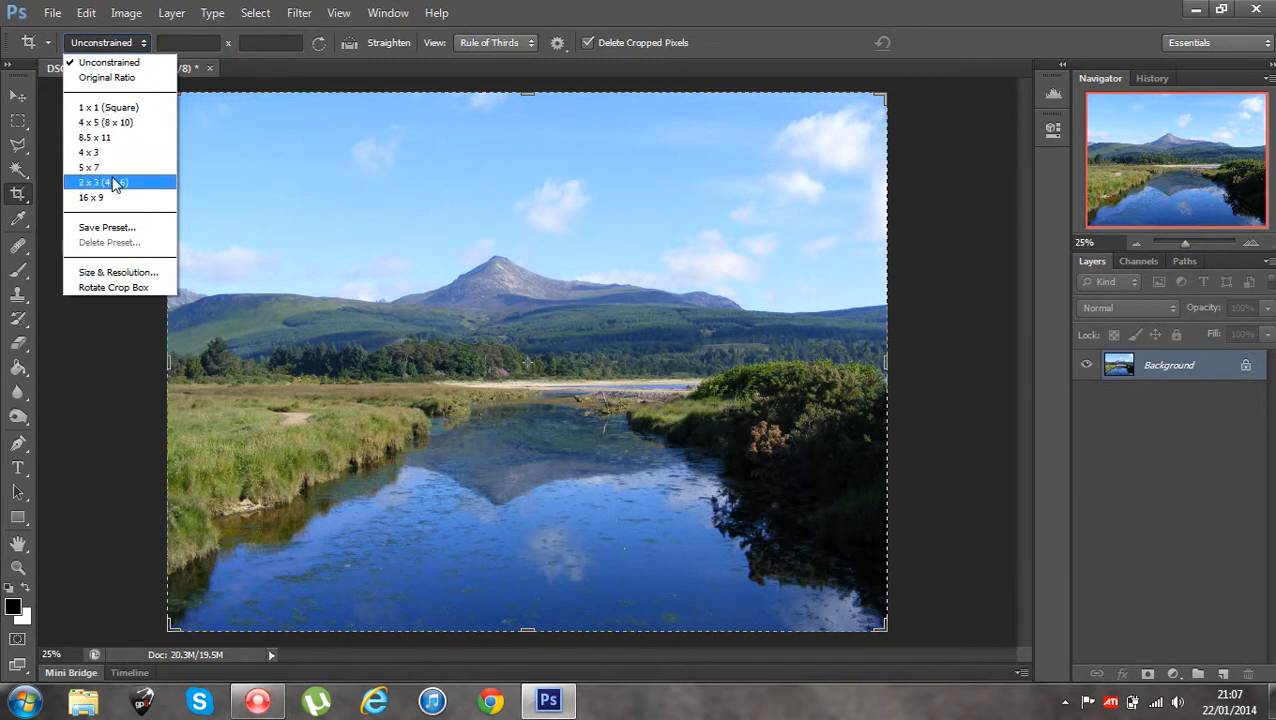
click(129, 48)
click(179, 42)
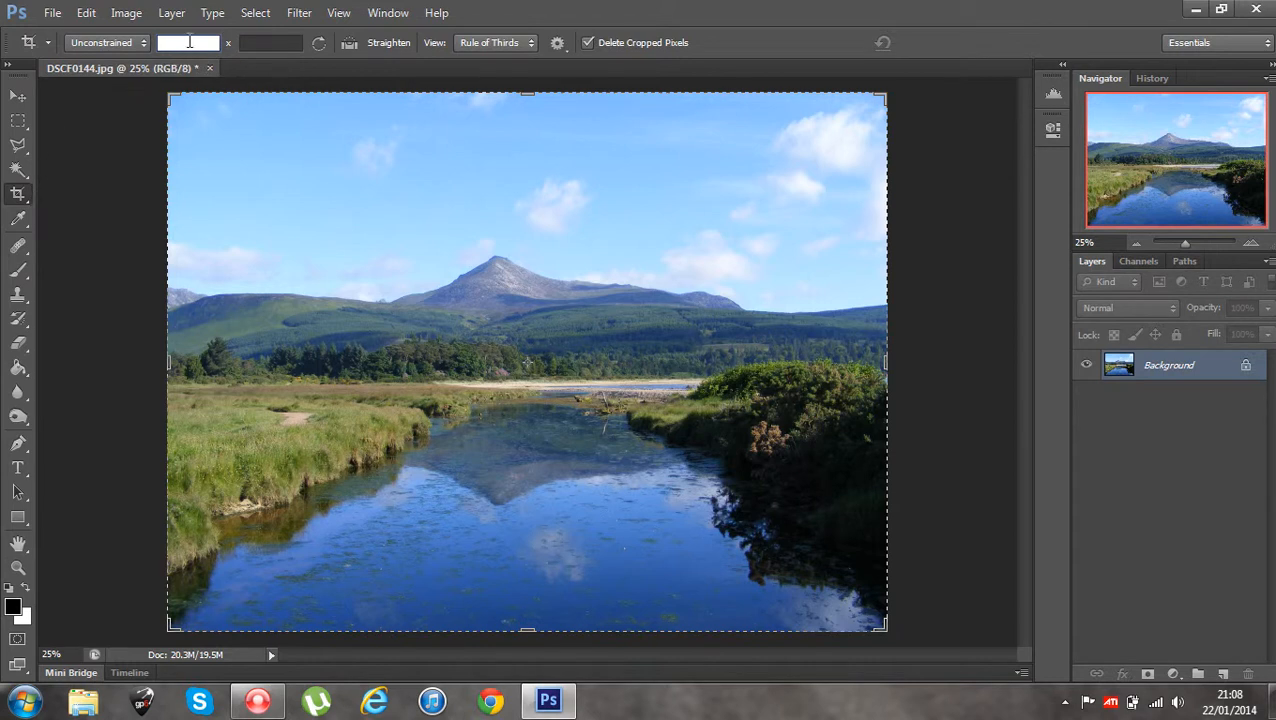
text(00)
click(259, 42)
text(400)
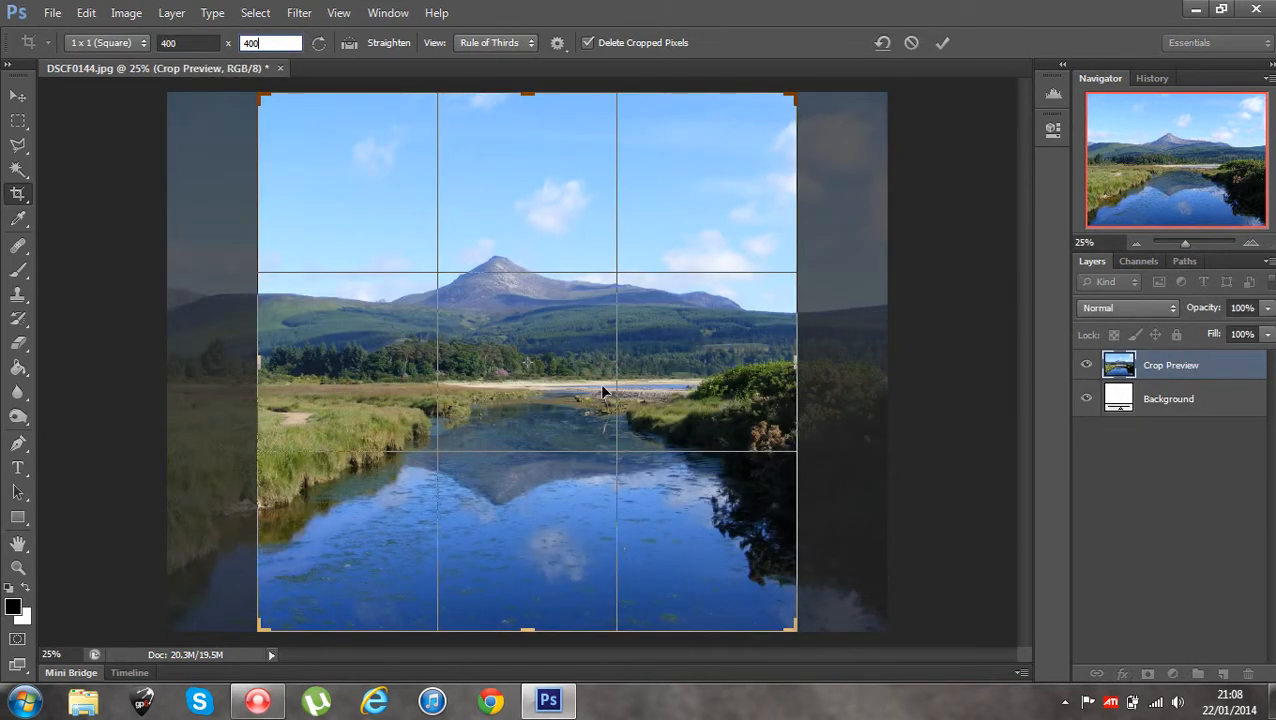
mouse_move(602, 386)
mouse_down()
mouse_move(575, 387)
mouse_move(613, 387)
mouse_up()
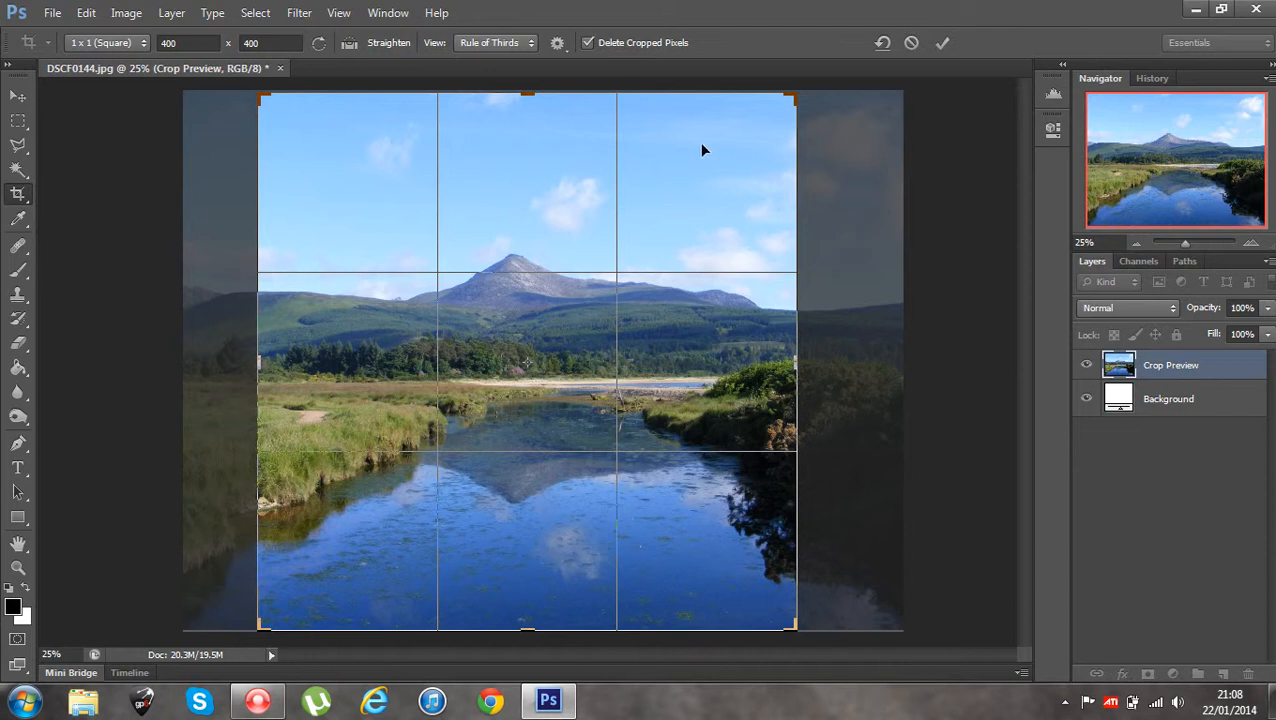
click(940, 45)
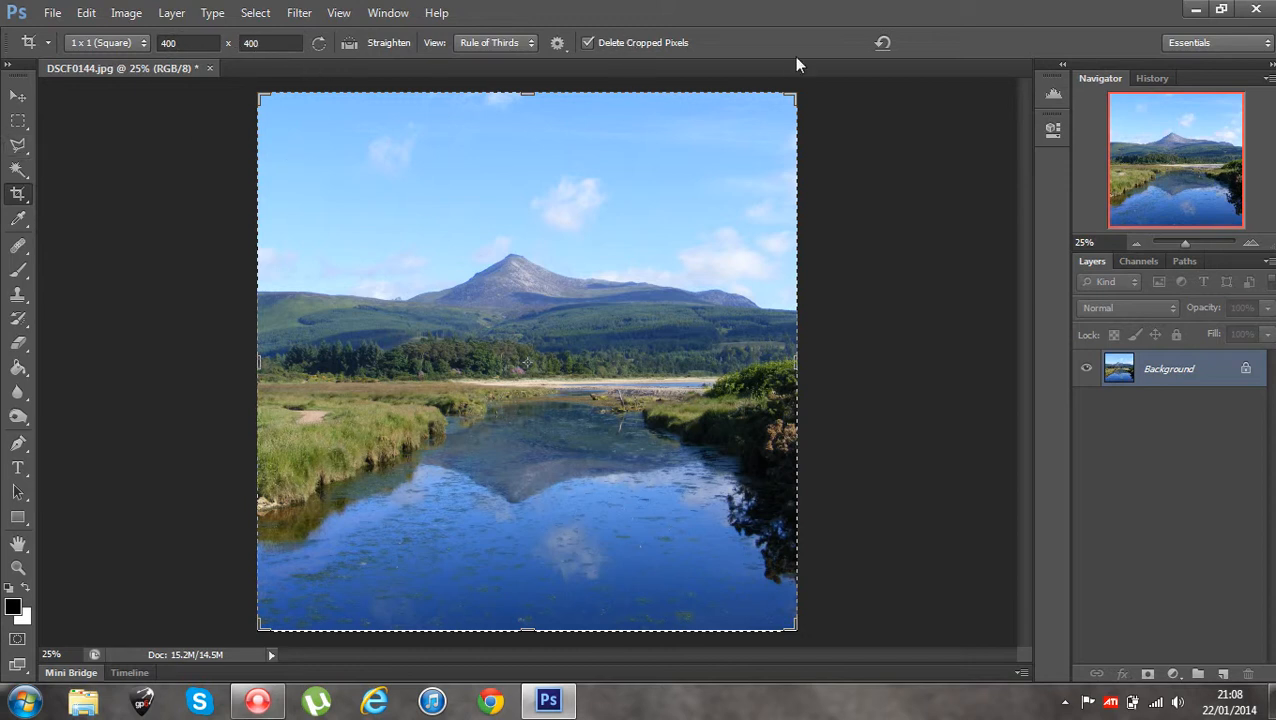
Undo the square crop, reset the crop box to the full unconstrained image, and leave the Crop tool
click(90, 13)
click(126, 18)
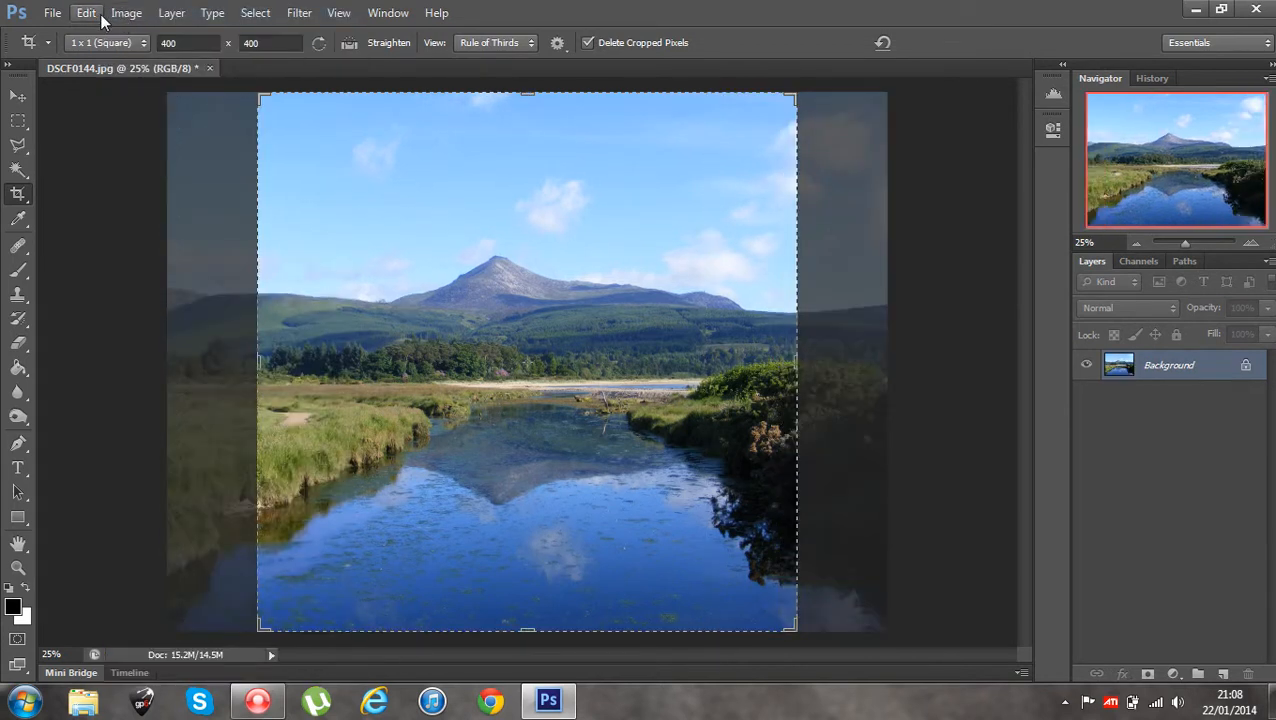
click(92, 13)
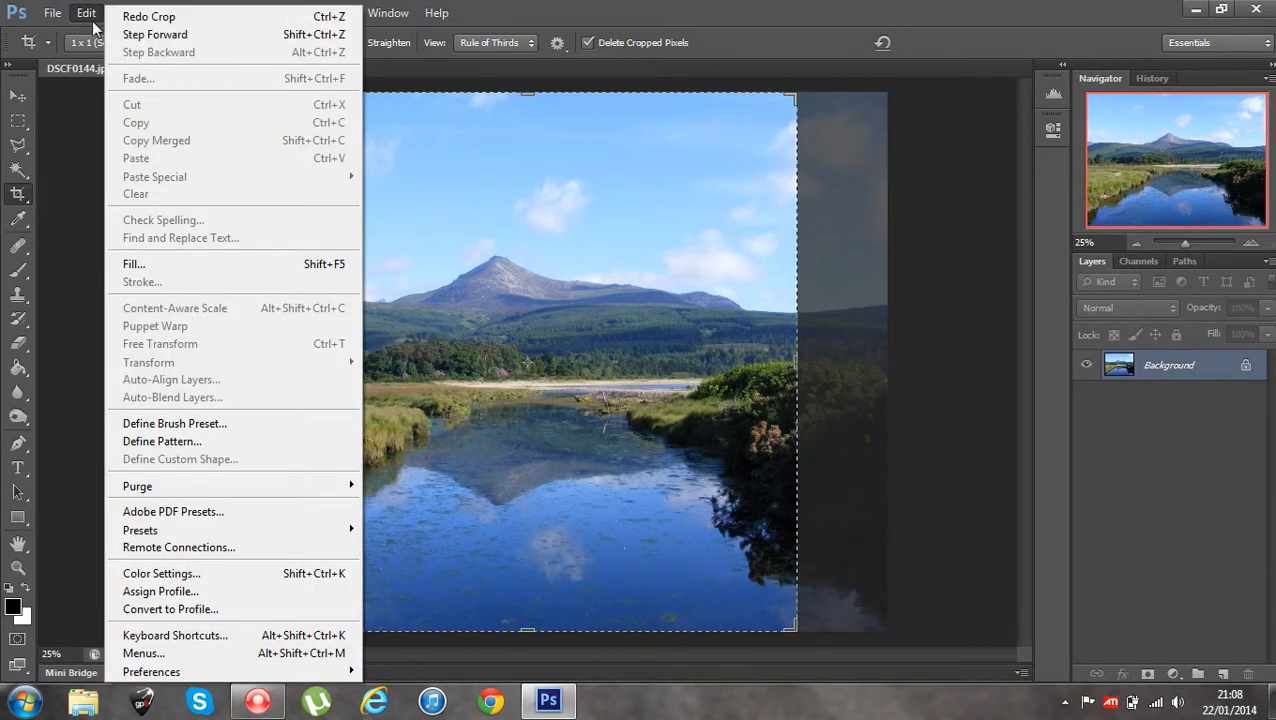
click(769, 65)
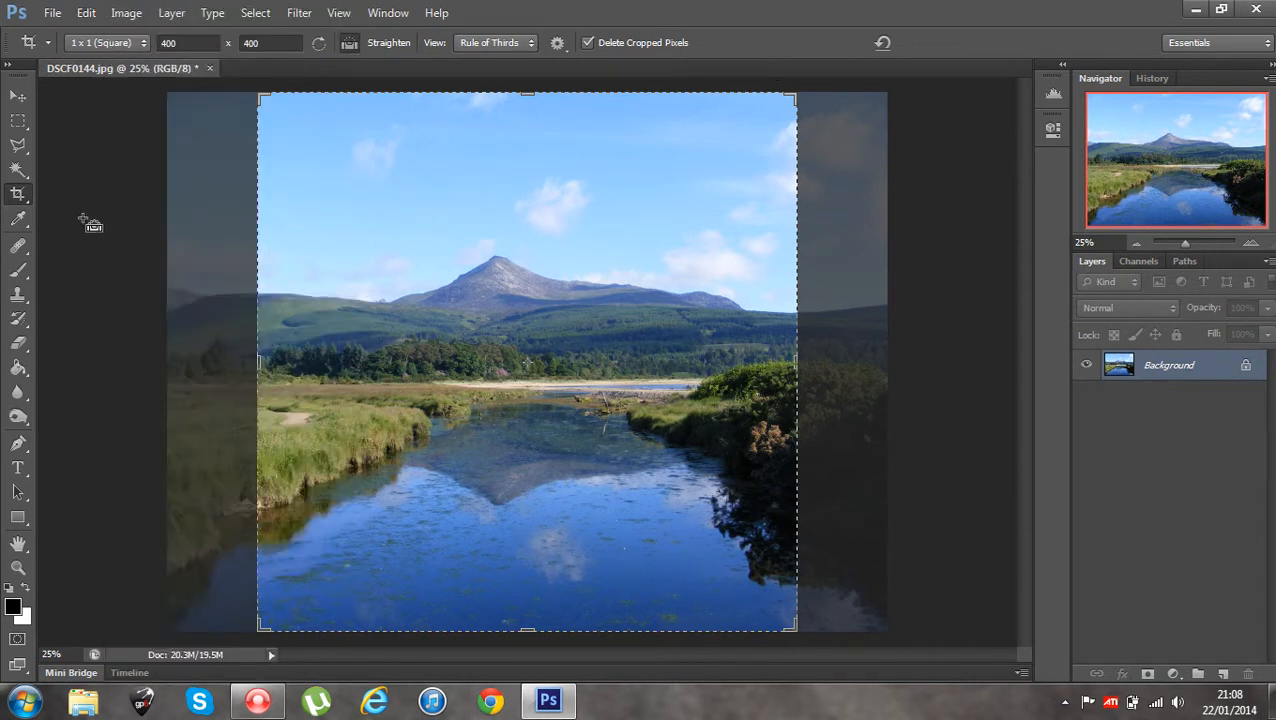
click(880, 44)
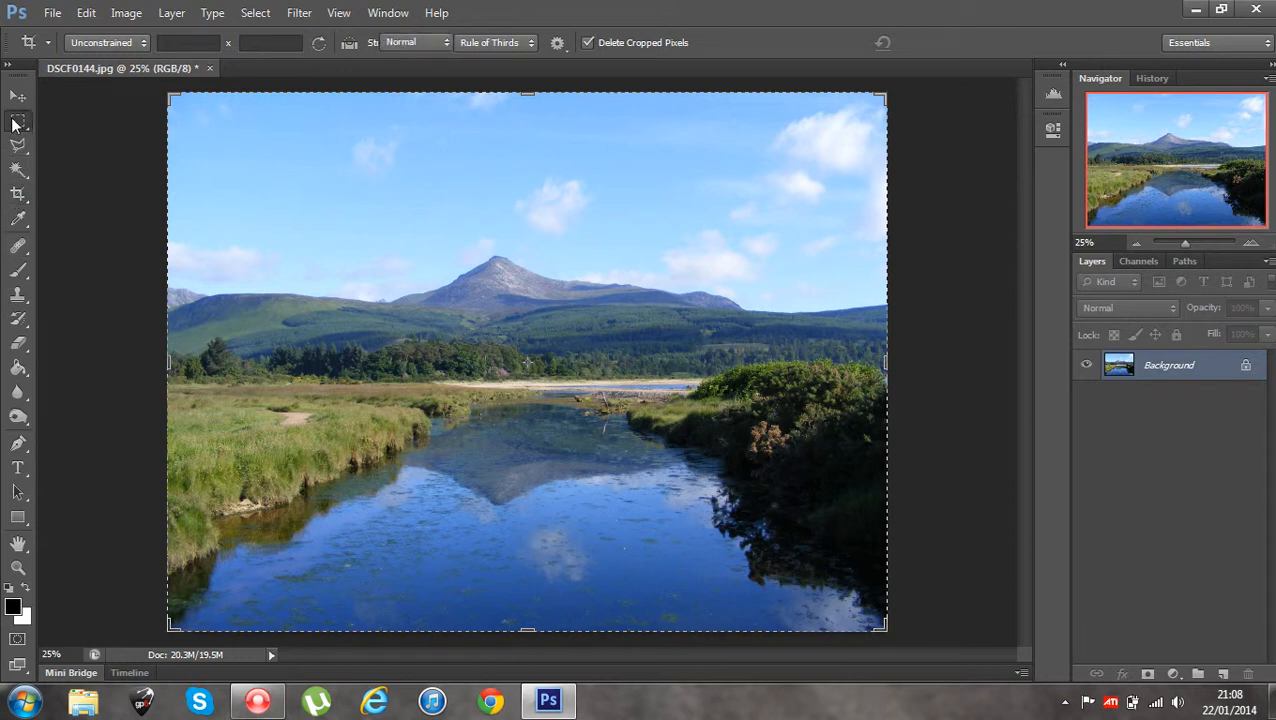
click(17, 121)
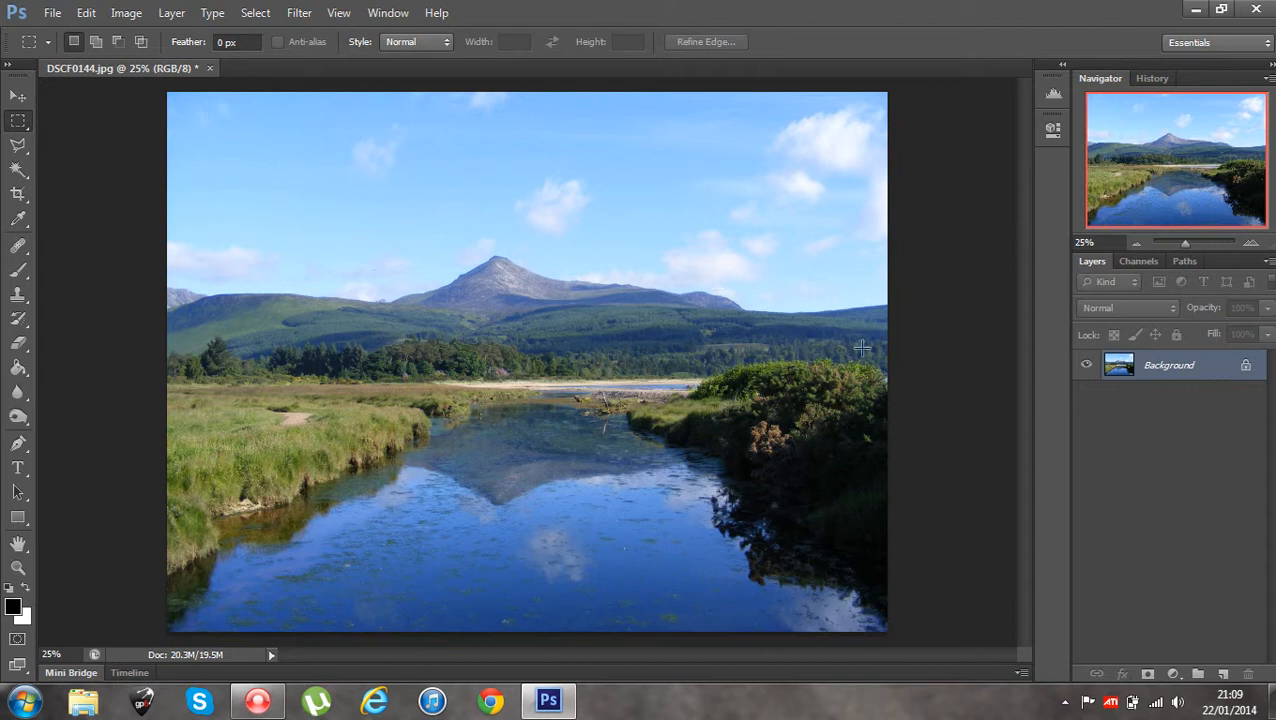
Enlarge the canvas width to 4072 pixels with the centre anchor and the background extension colour
click(119, 14)
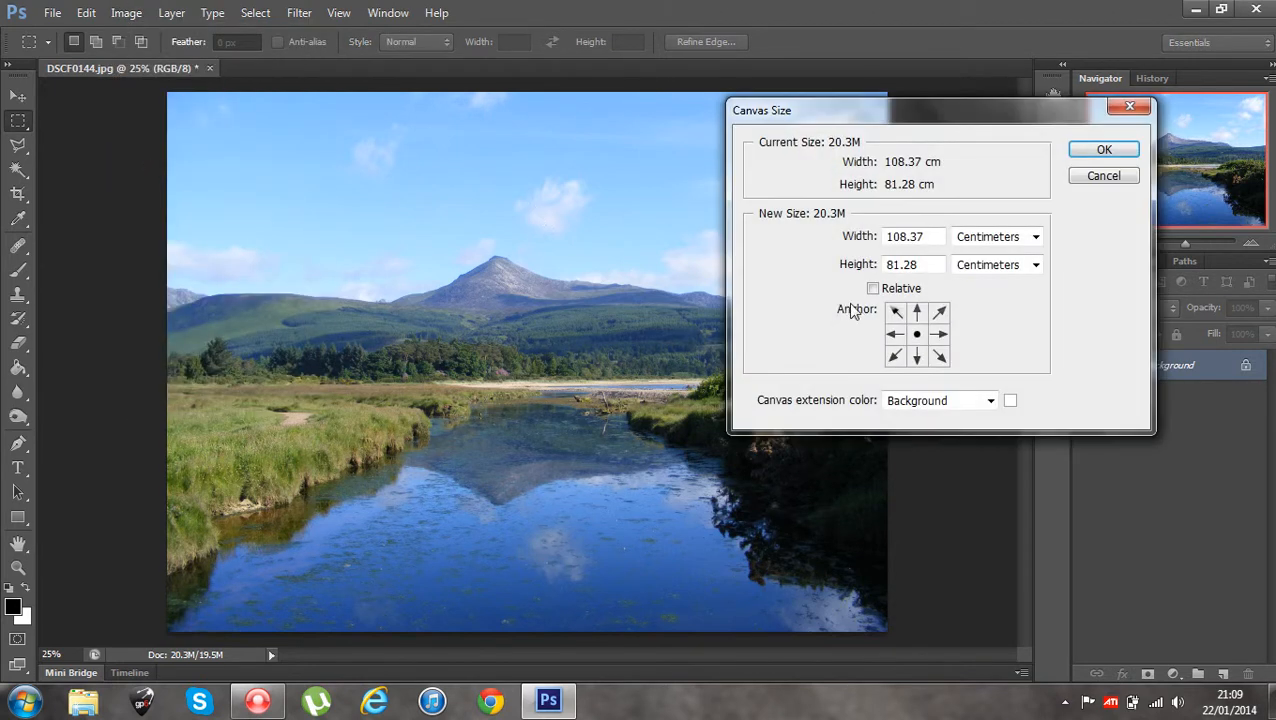
click(1035, 237)
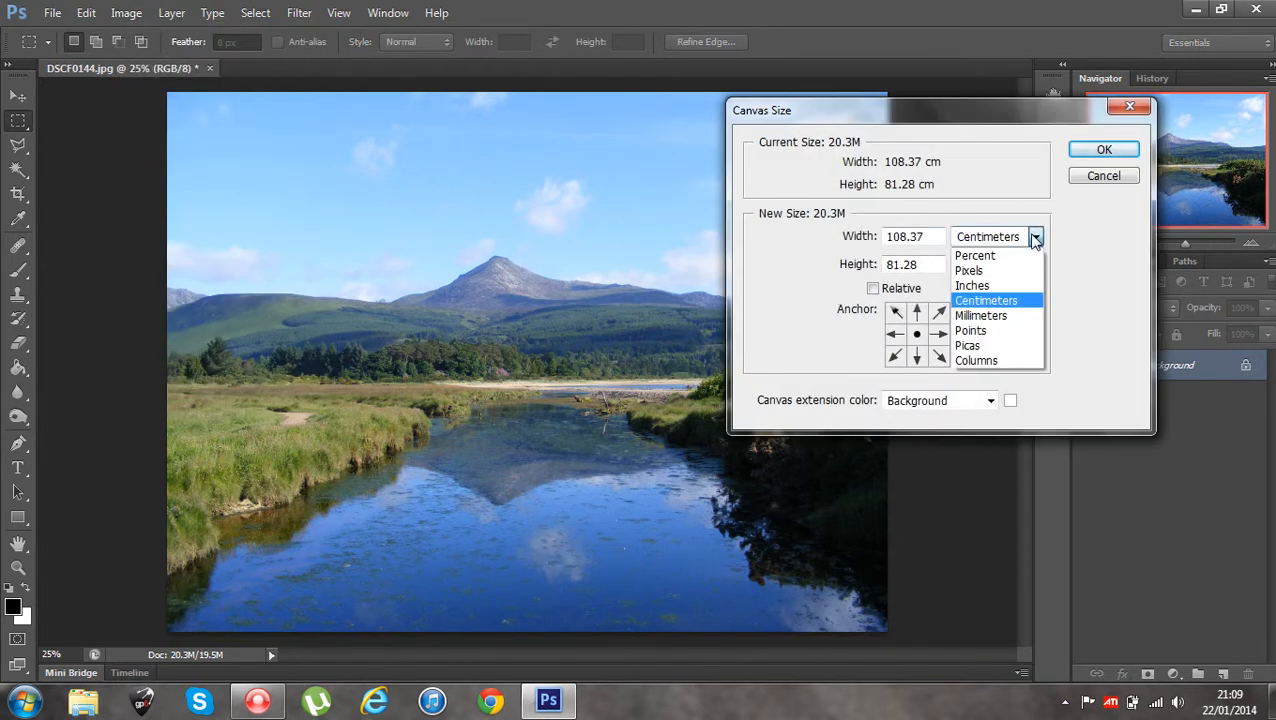
click(996, 271)
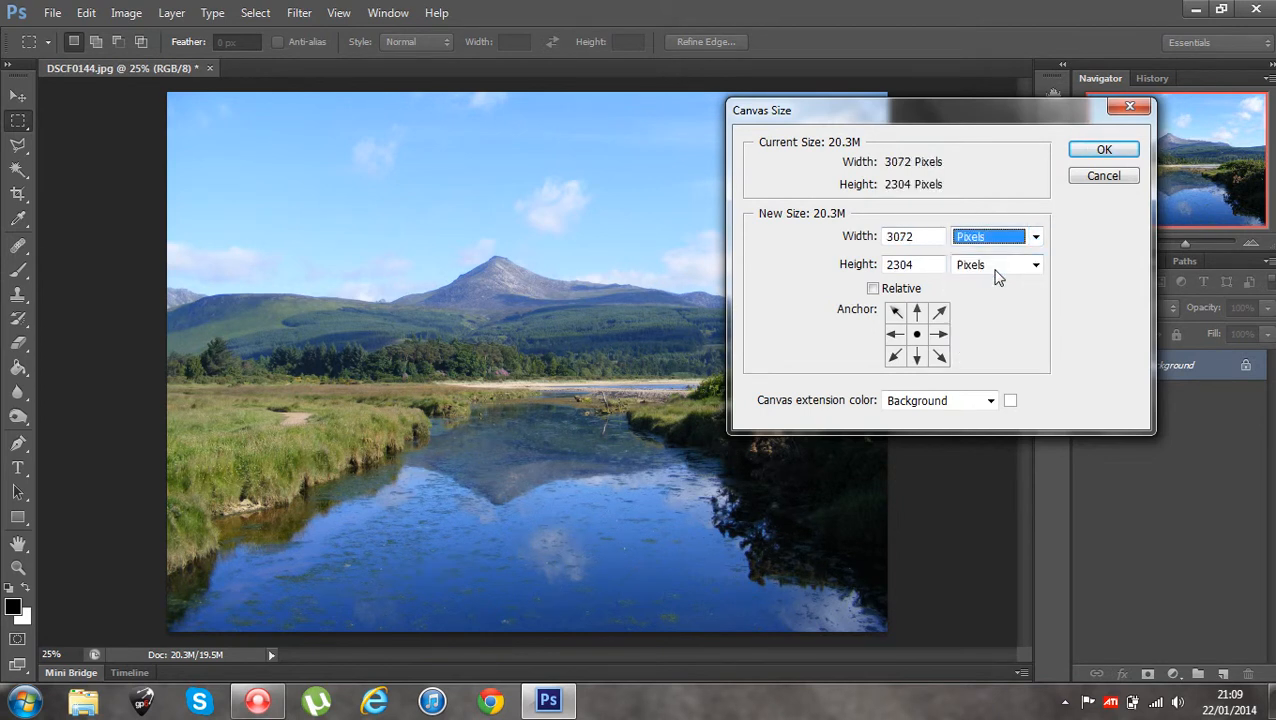
click(884, 237)
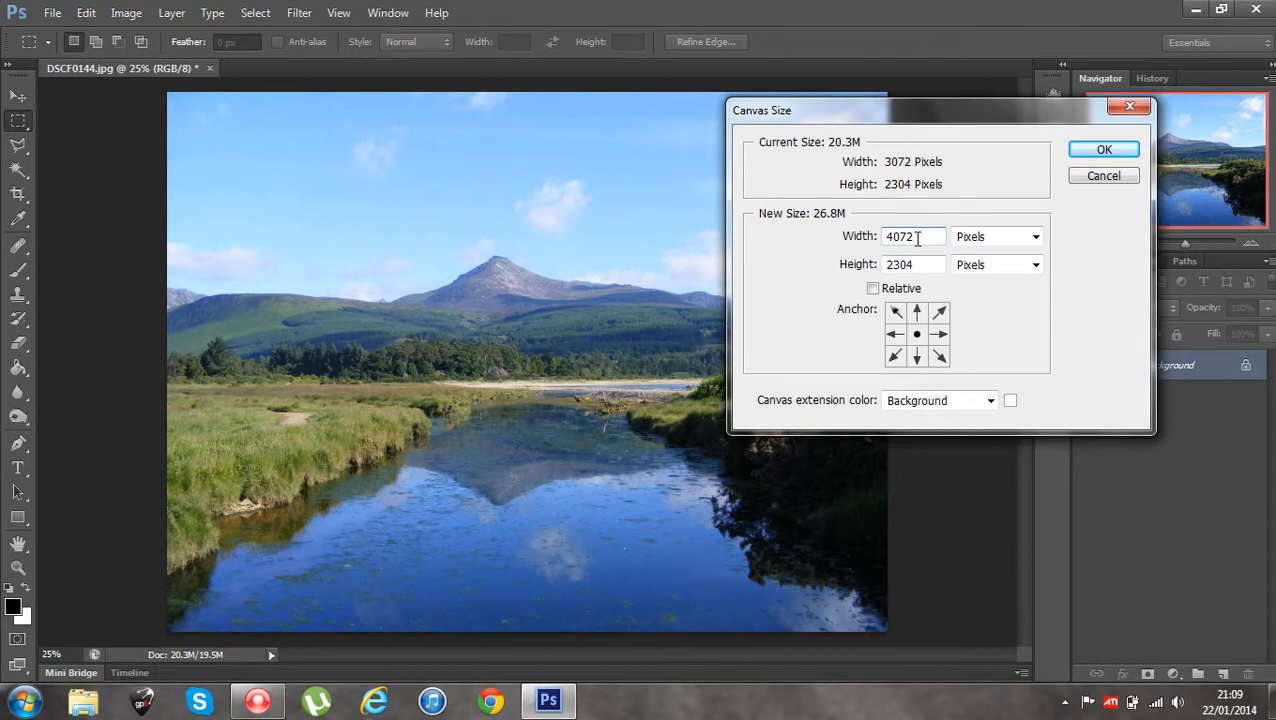
click(1077, 155)
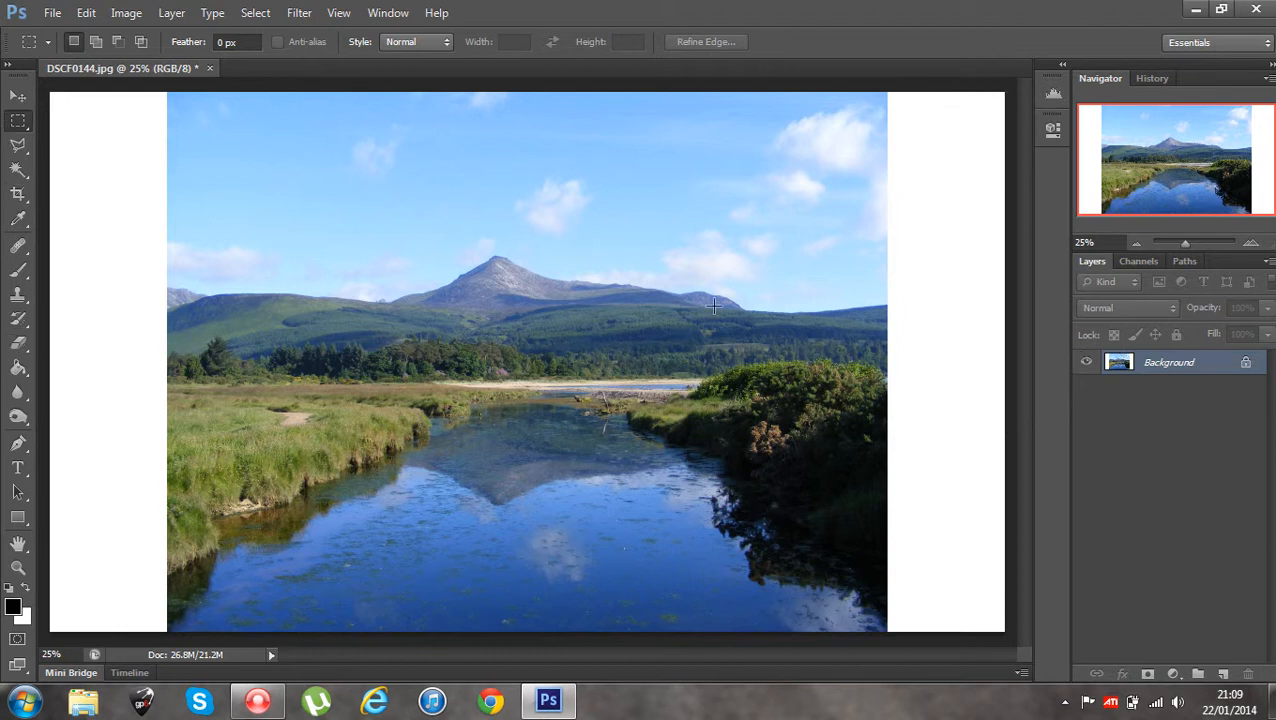
Try to move the photo on the locked Background layer with the Move tool
click(24, 98)
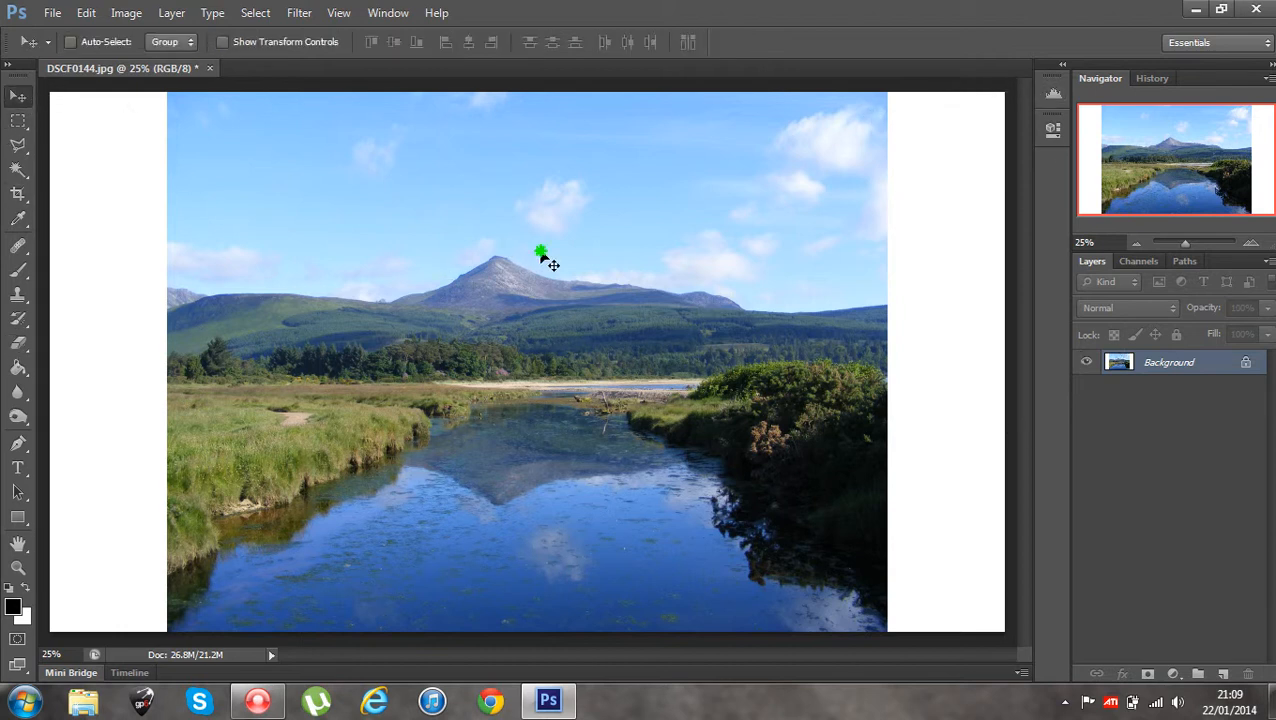
drag(541, 253, 504, 253)
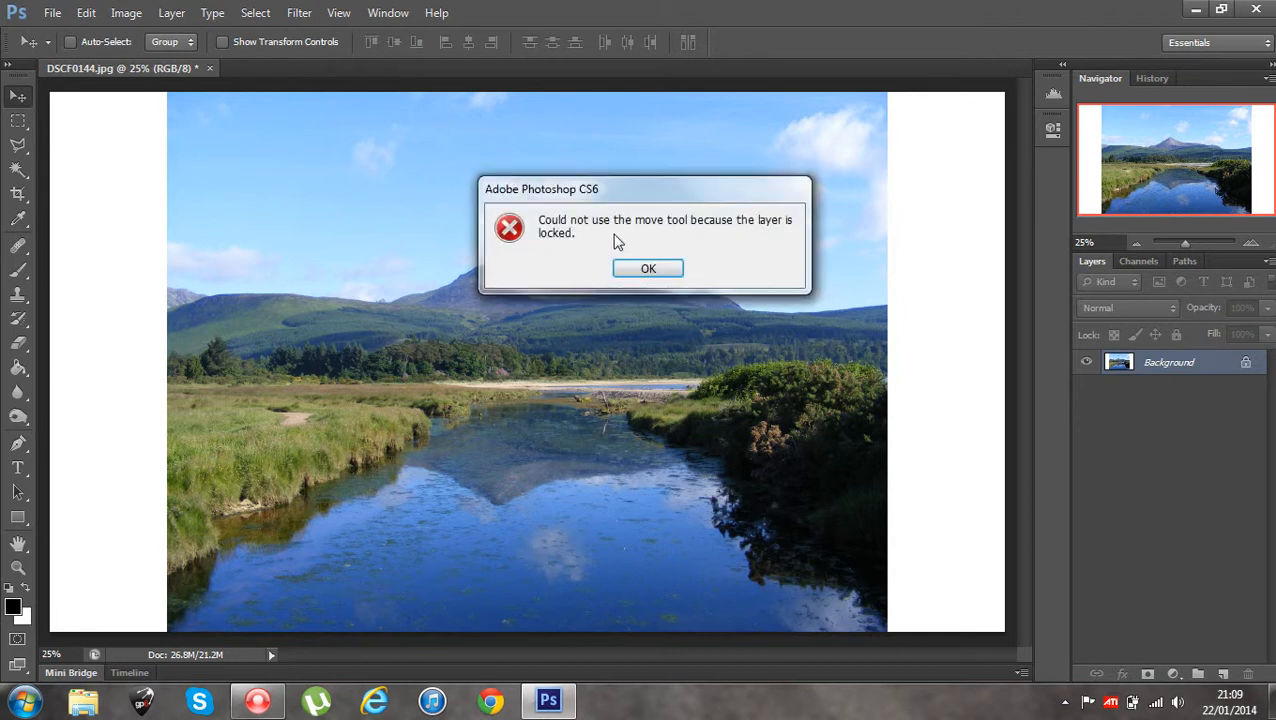
click(630, 269)
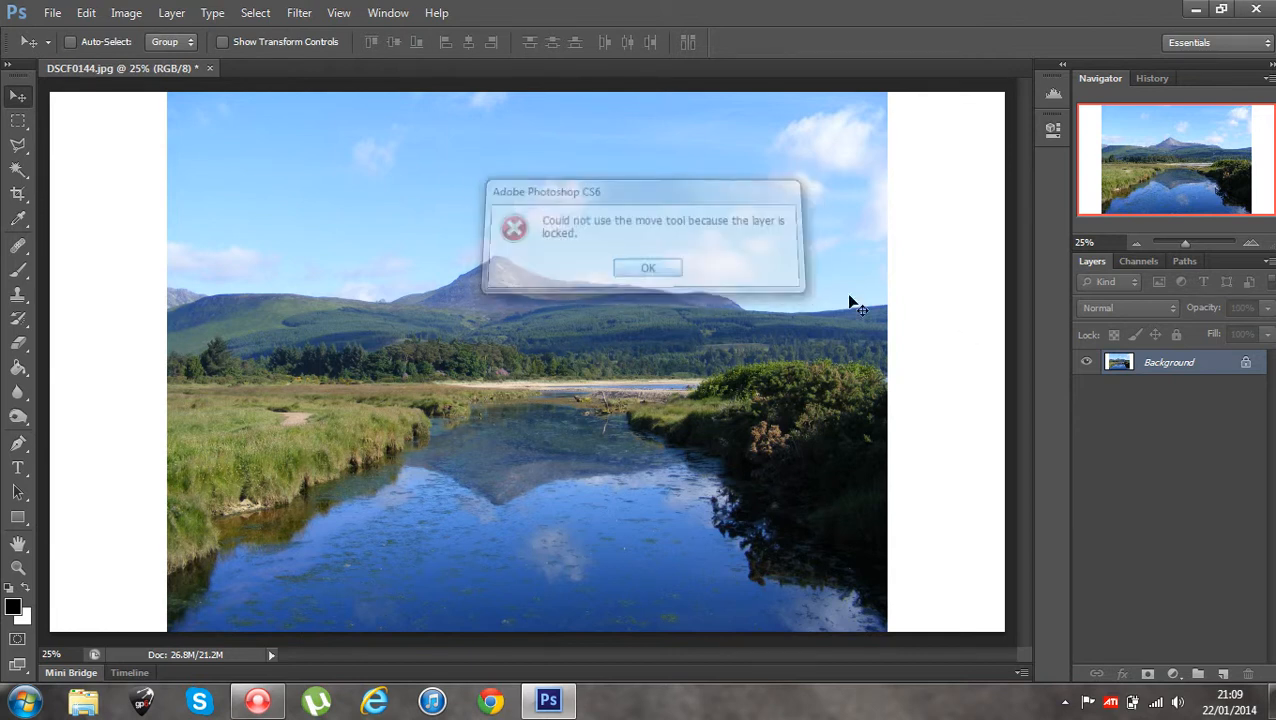
Convert the locked Background into a regular layer with the default name and try moving it
double_click(1208, 367)
click(785, 222)
mouse_move(589, 327)
mouse_down()
mouse_move(510, 333)
mouse_move(625, 331)
mouse_move(595, 333)
mouse_move(555, 367)
mouse_move(550, 336)
mouse_move(586, 341)
mouse_move(600, 322)
mouse_up()
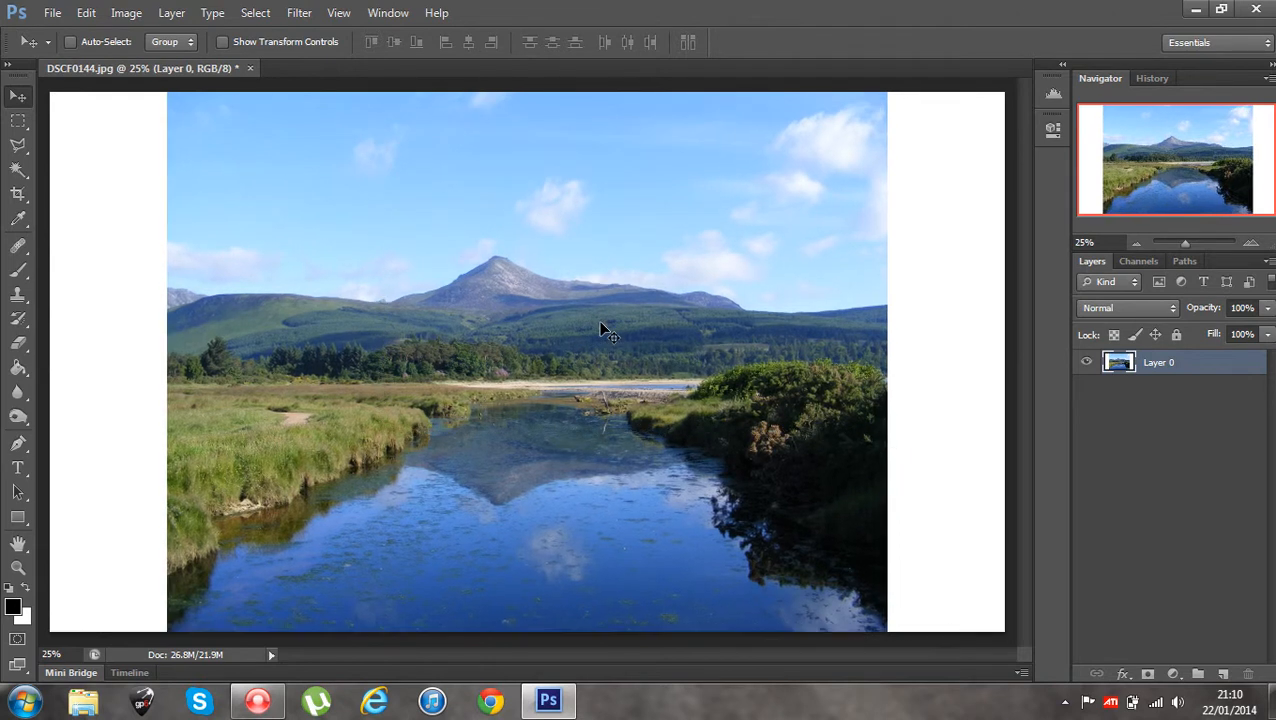
Undo the layer conversion and the canvas enlargement
key(ctrl+alt+z)
key(ctrl+alt+z)
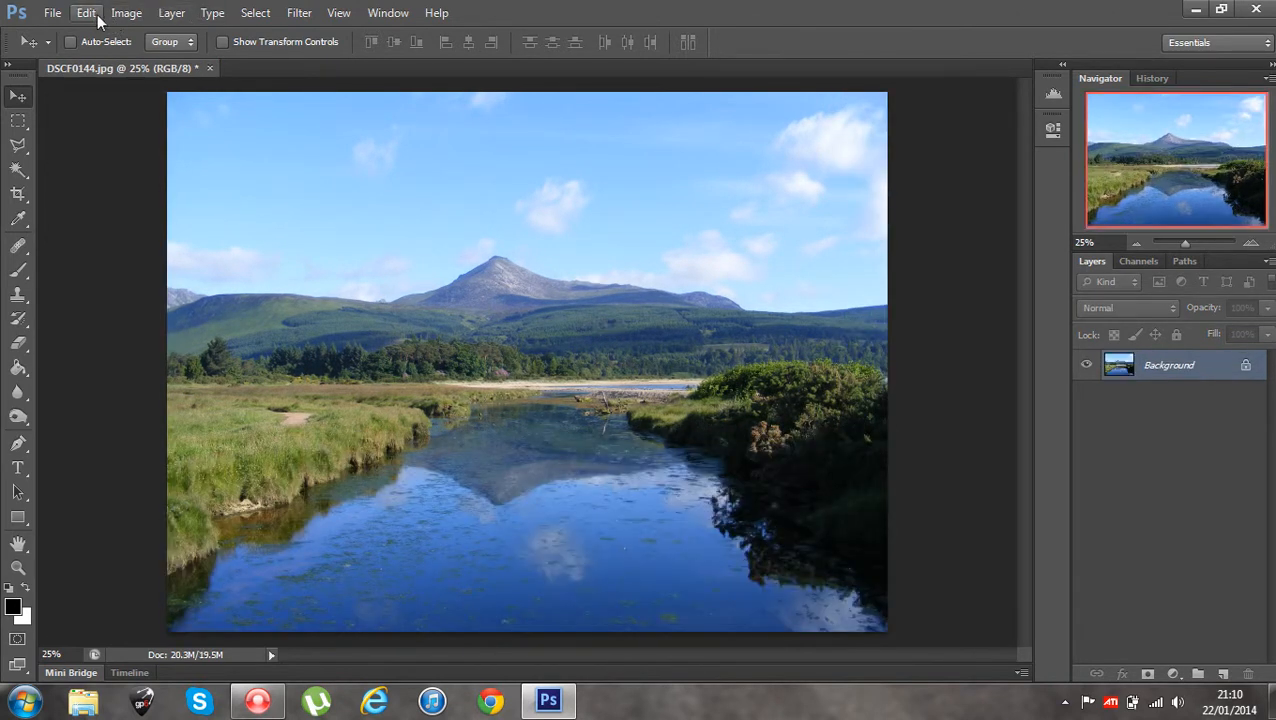
Reduce the canvas size to 1072 by 1304 pixels with the centre anchor, accepting the clipping of the photo
click(126, 12)
click(153, 165)
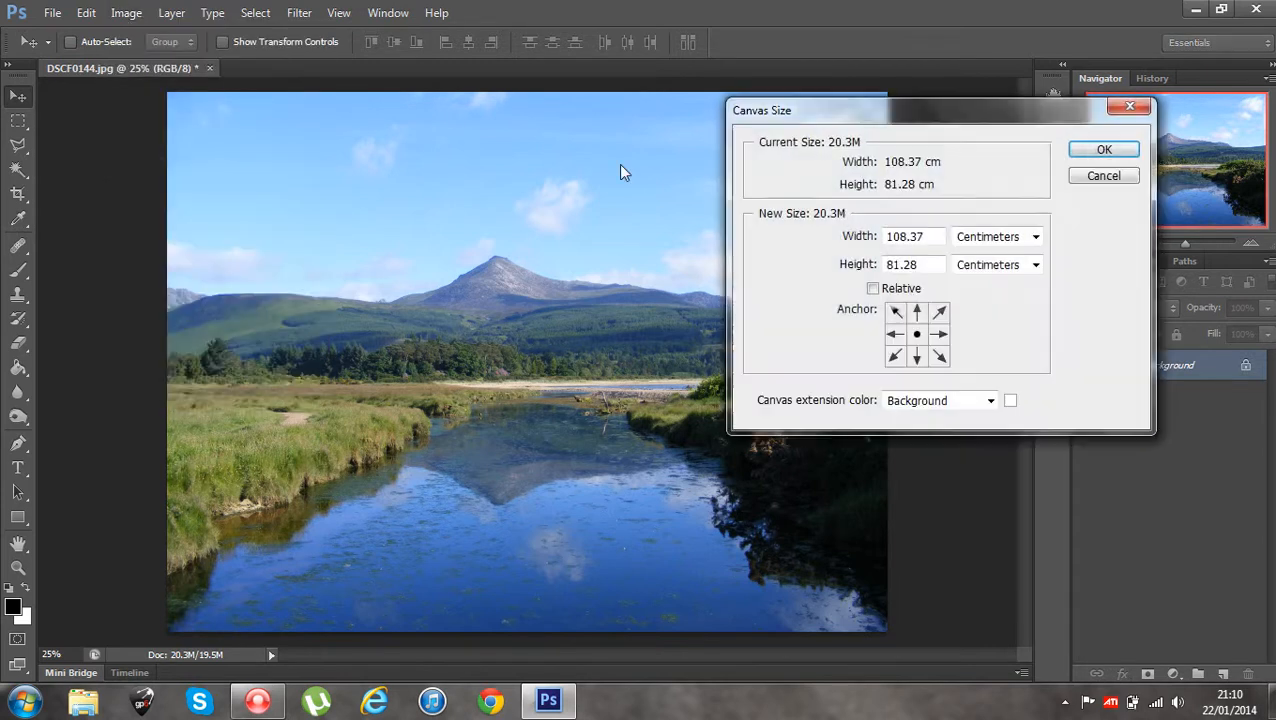
click(1035, 238)
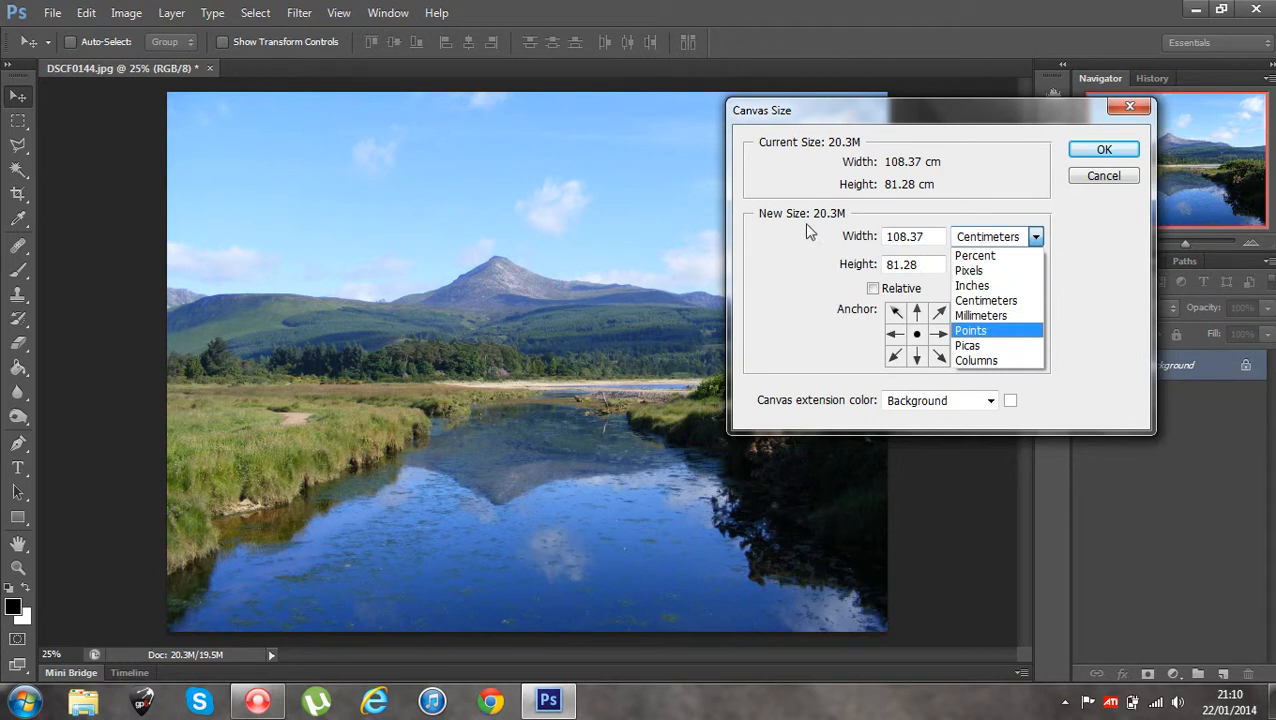
click(958, 270)
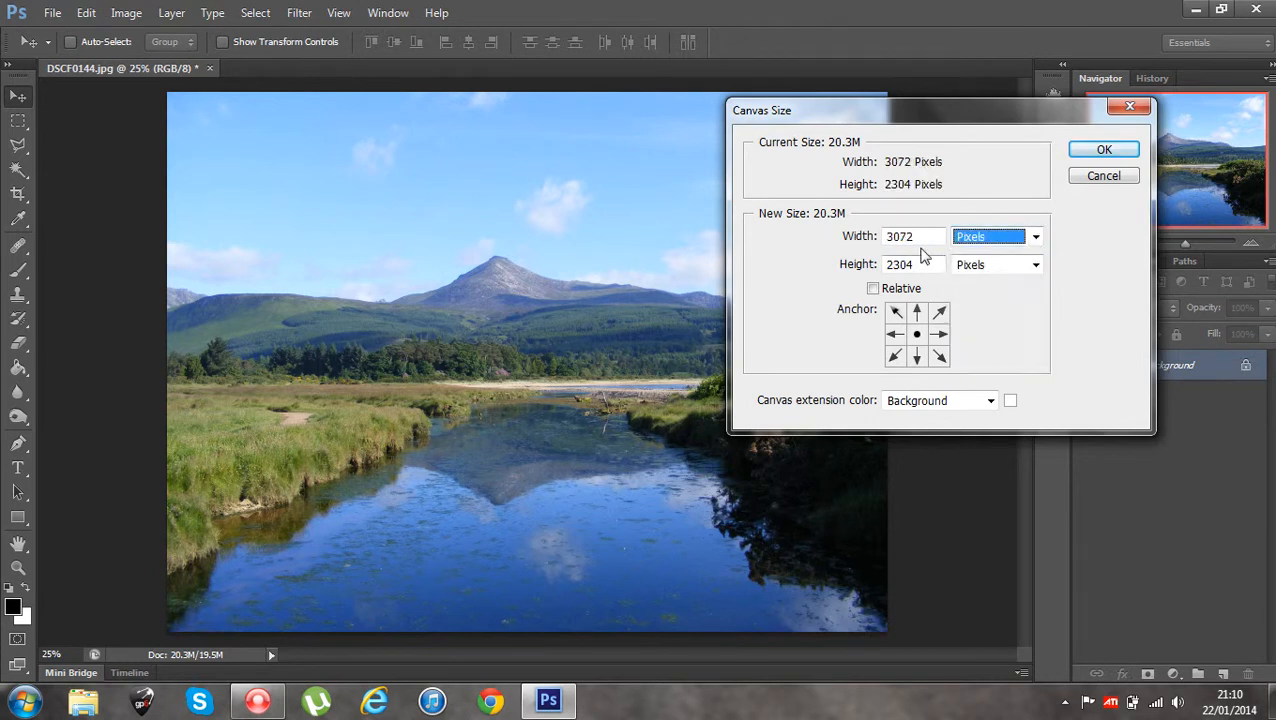
click(890, 237)
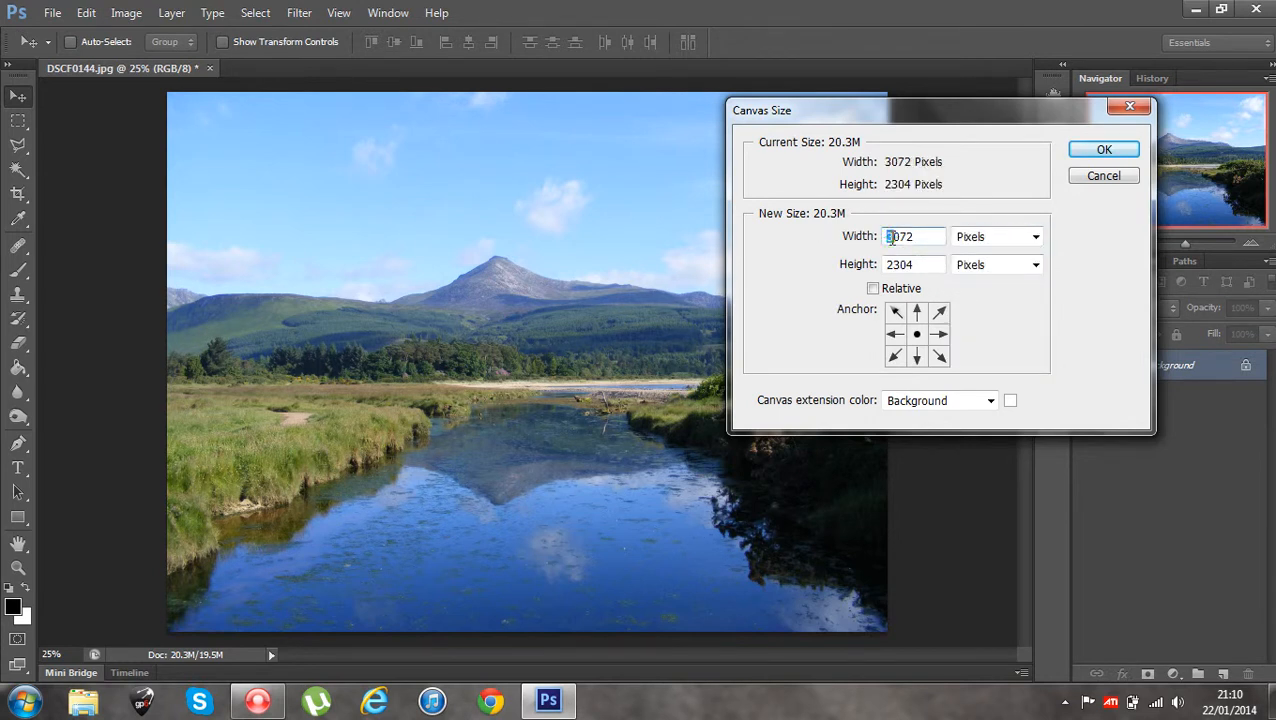
text(1)
click(887, 265)
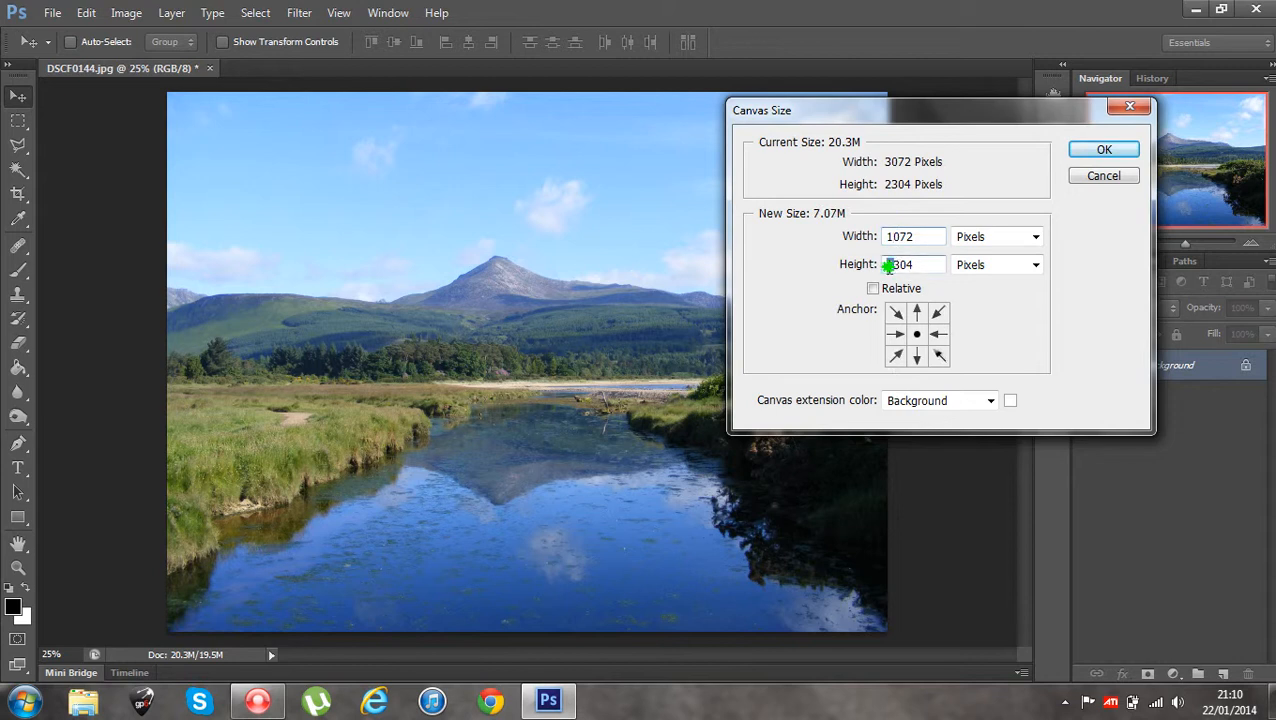
text(1)
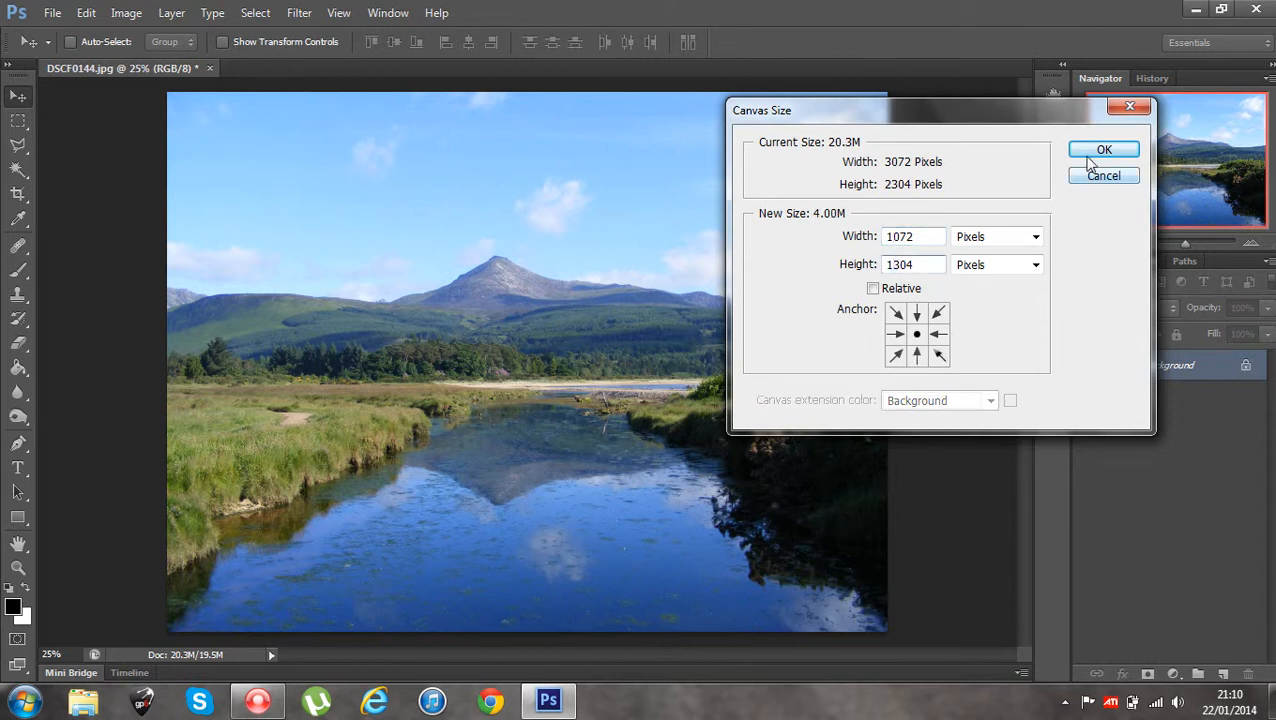
click(1091, 154)
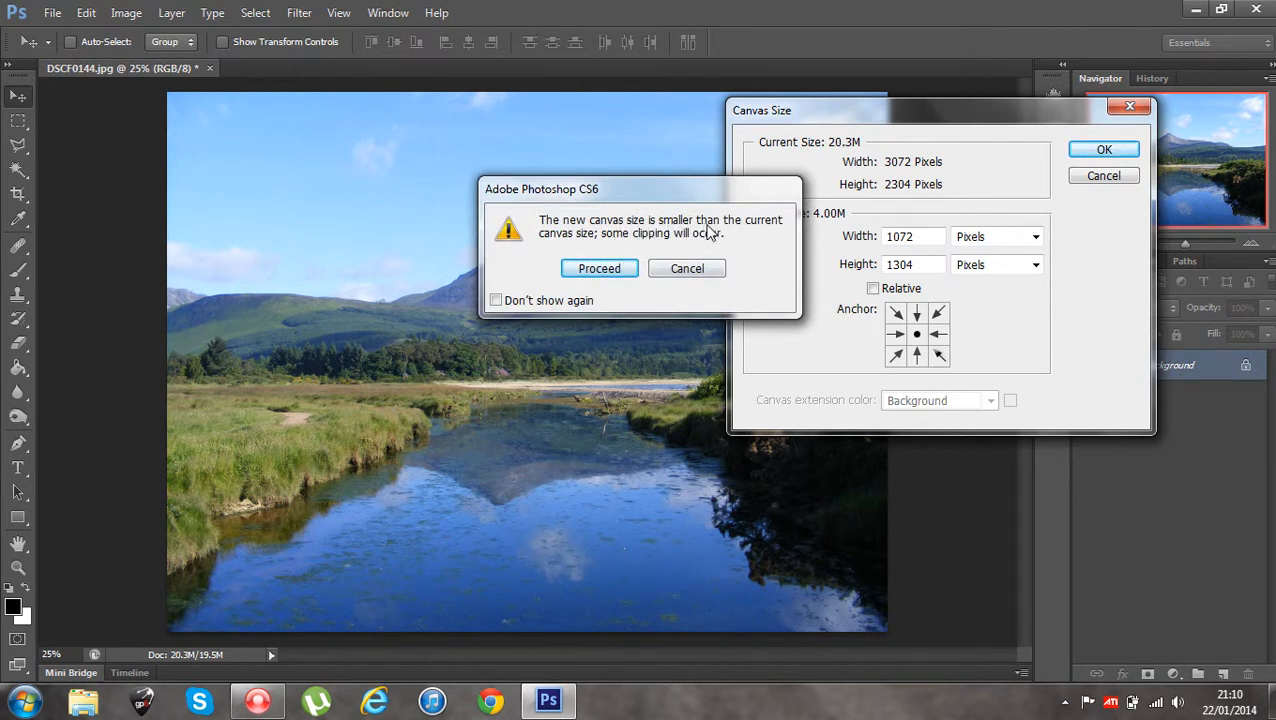
click(619, 271)
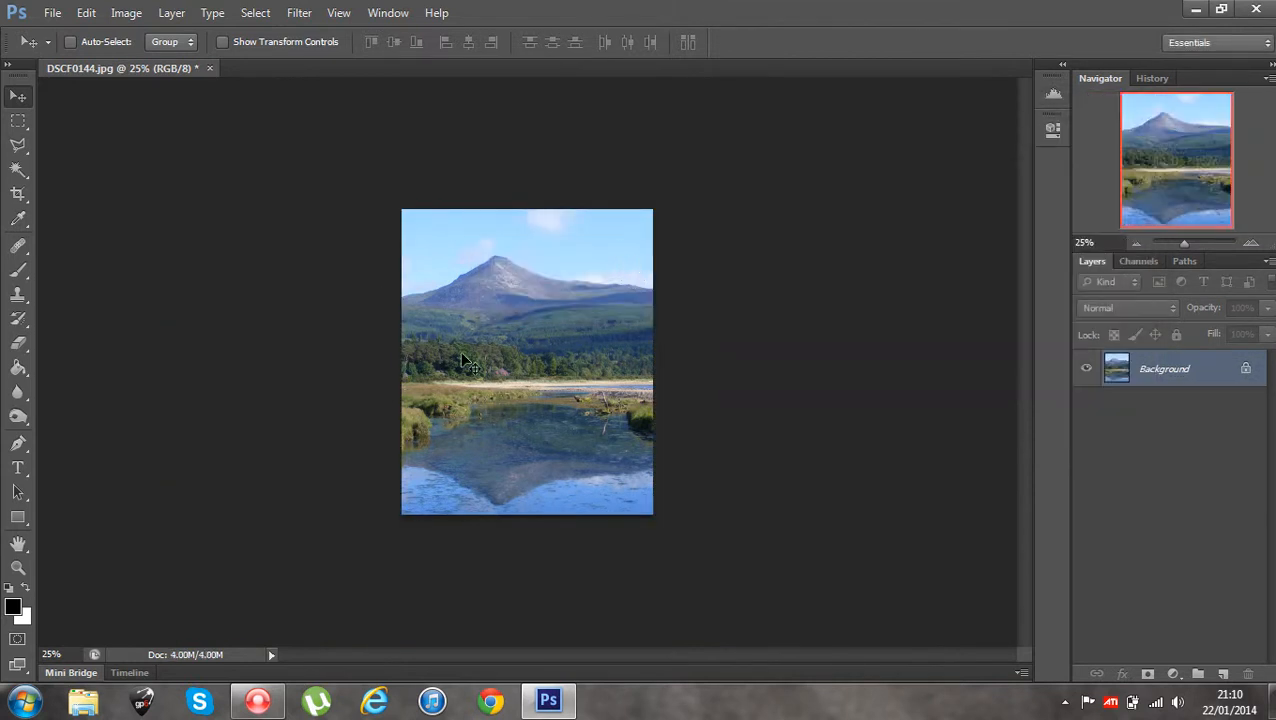
Try to move the photo on the locked Background, and convert it into a regular layer with the default name
drag(481, 352, 507, 353)
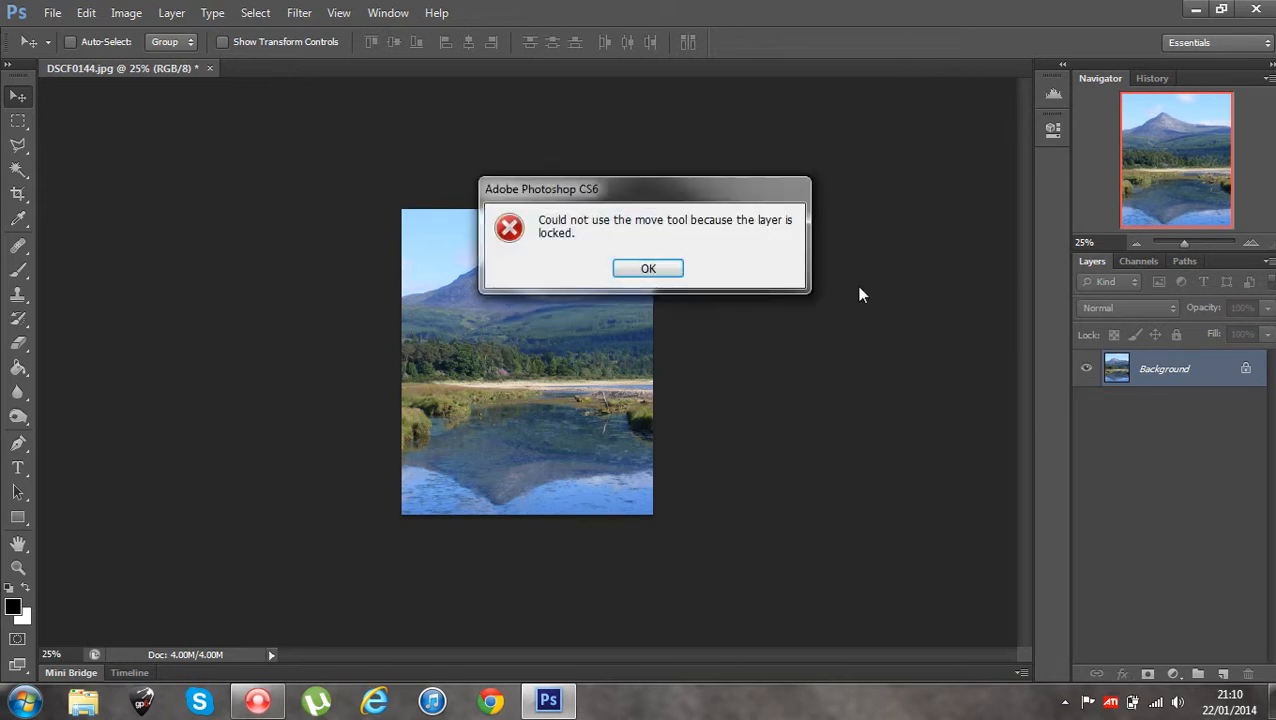
click(647, 272)
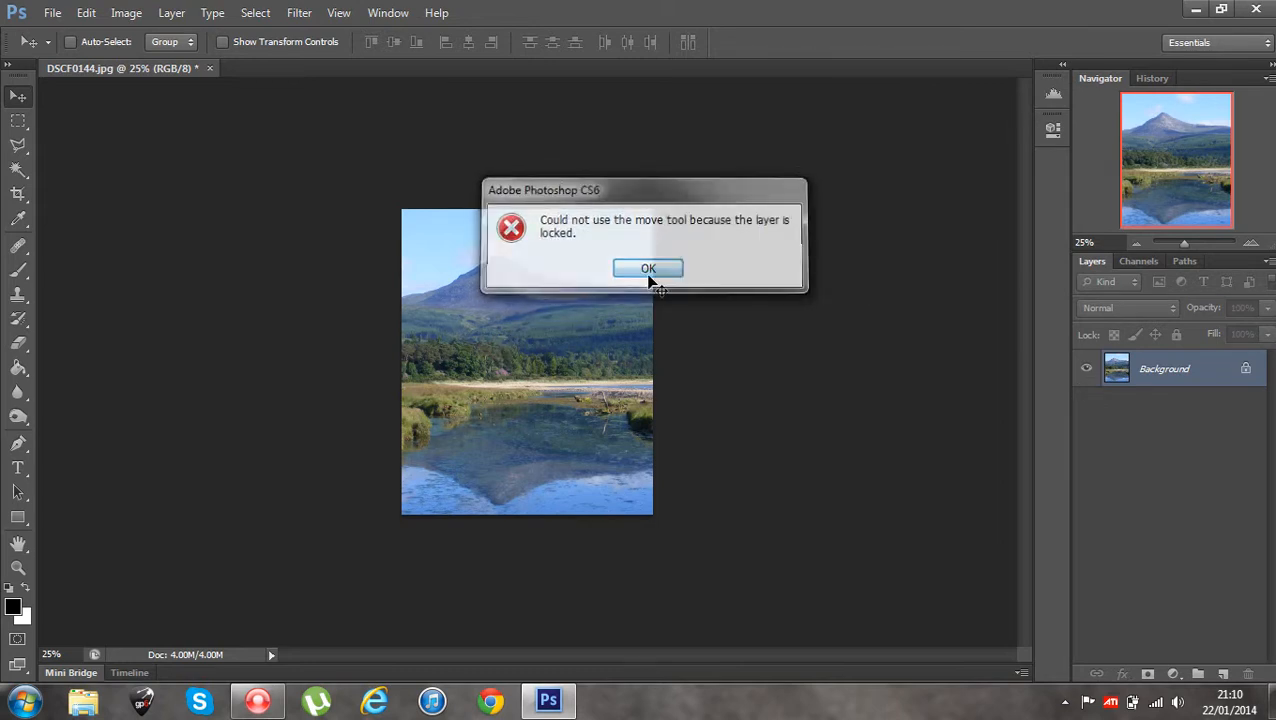
double_click(1190, 370)
click(829, 226)
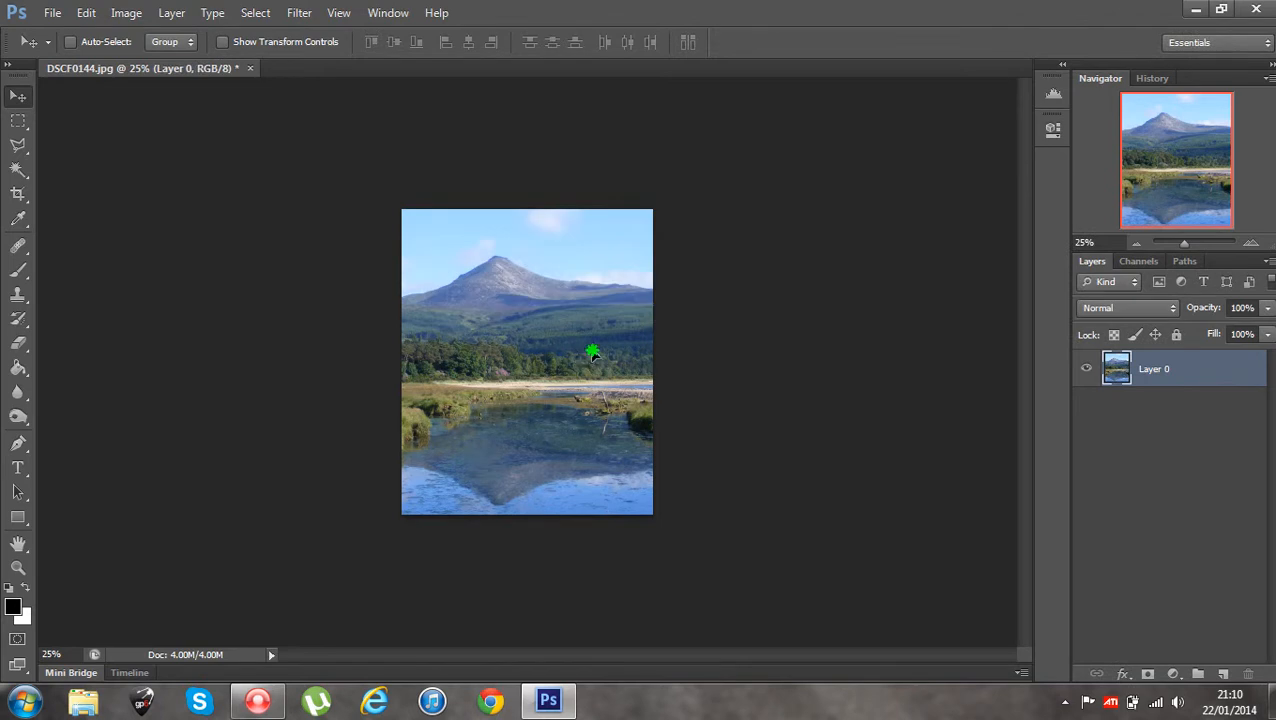
Reposition the photo layer inside the reduced canvas with the Move tool so that it nearly fills the frame
mouse_move(590, 350)
mouse_down()
mouse_move(607, 356)
mouse_move(573, 398)
mouse_move(541, 373)
mouse_move(541, 342)
mouse_move(570, 339)
mouse_move(584, 356)
mouse_move(570, 340)
mouse_up()
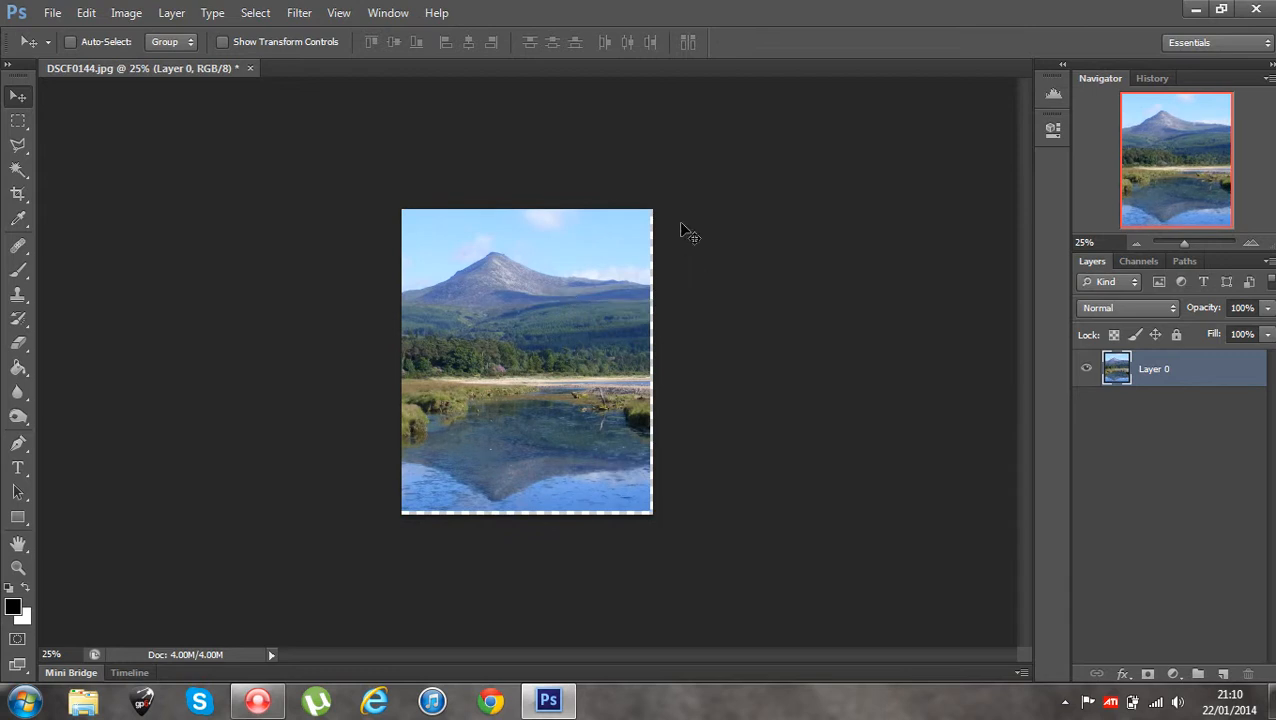
drag(607, 302, 592, 278)
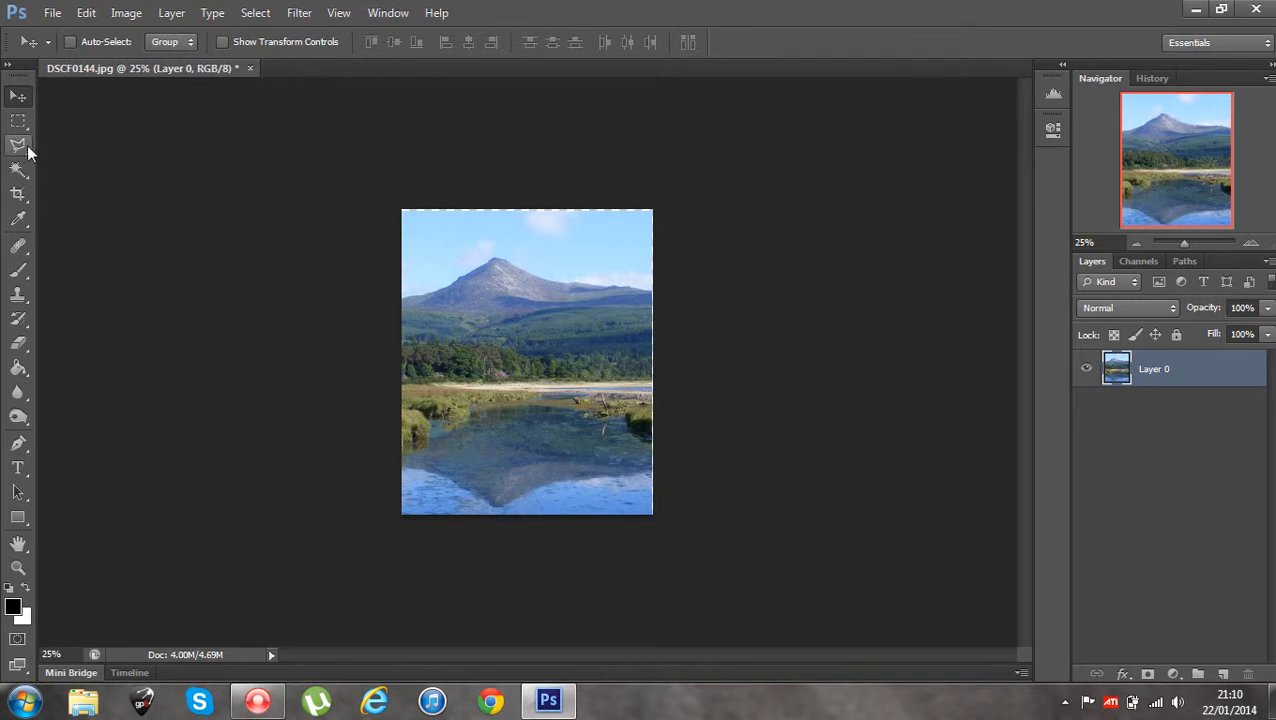
drag(535, 272, 534, 265)
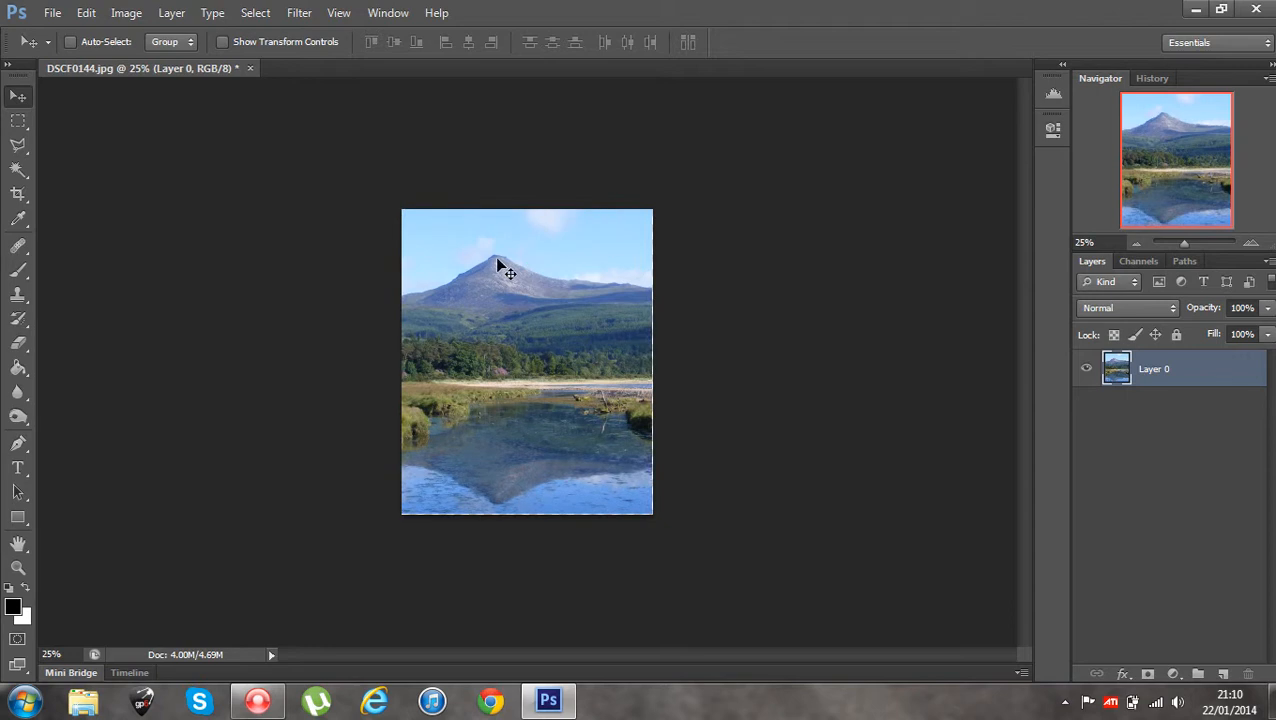
click(16, 196)
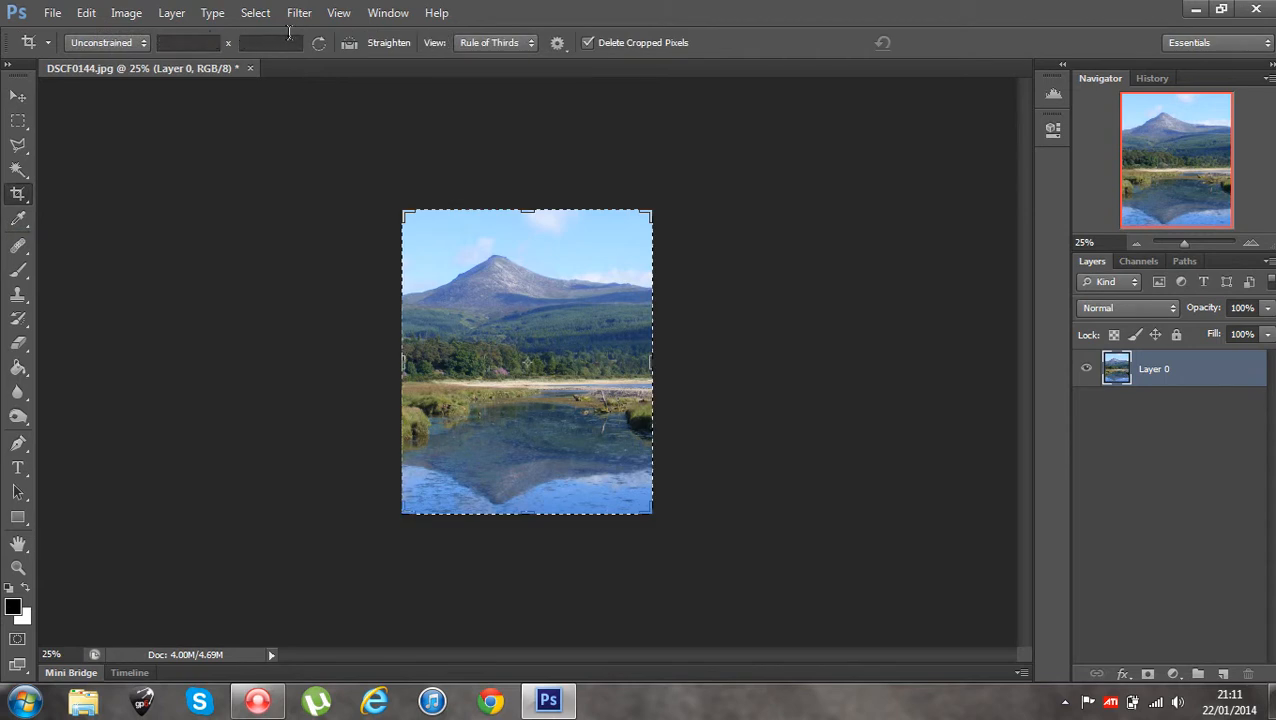
click(126, 12)
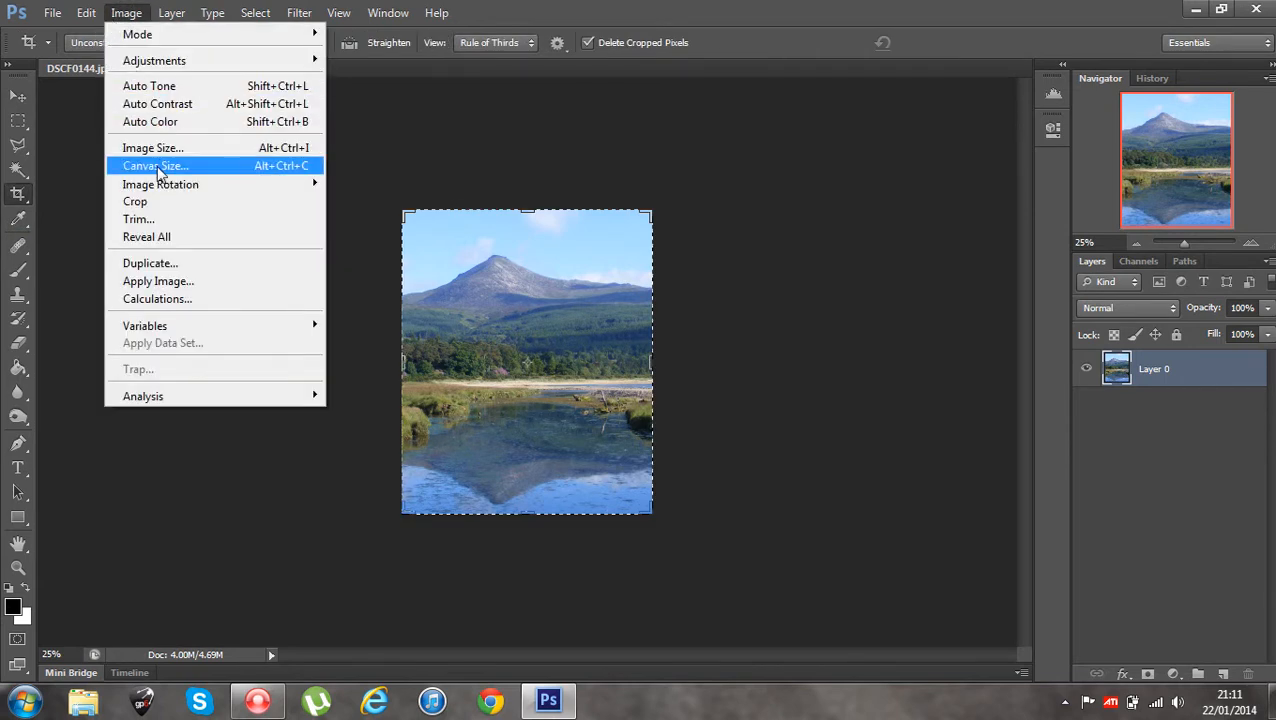
click(799, 17)
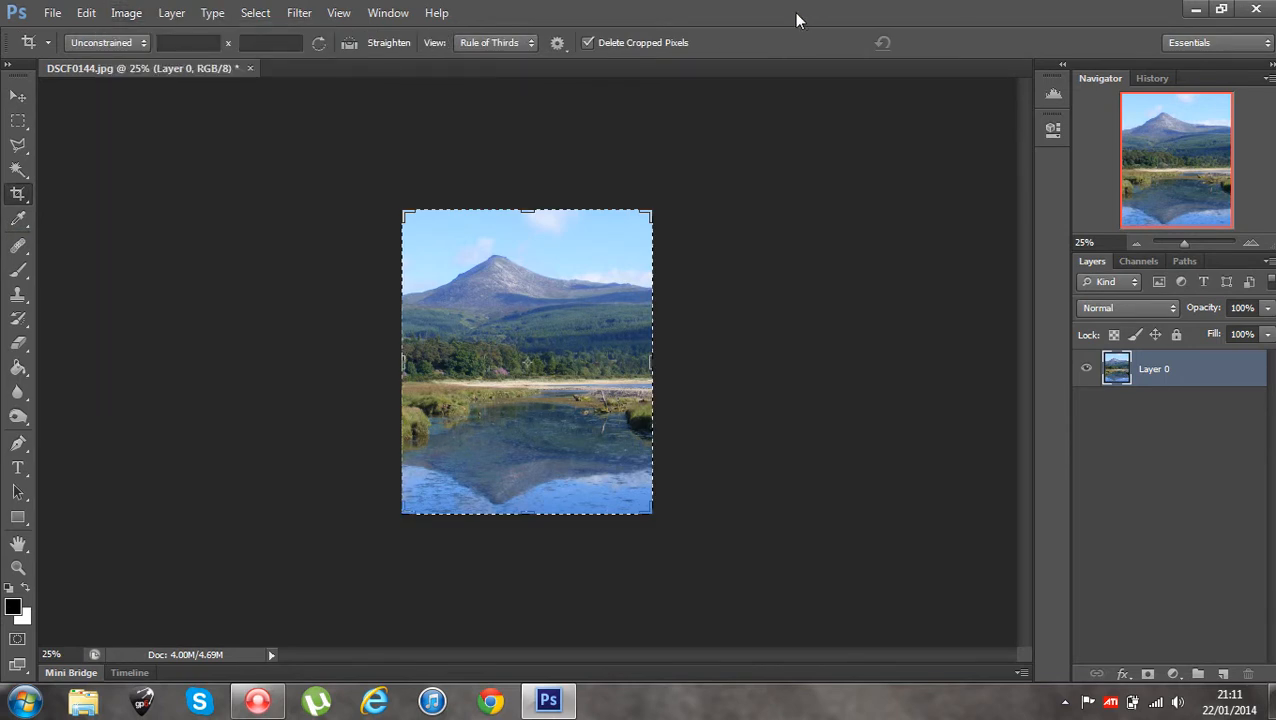